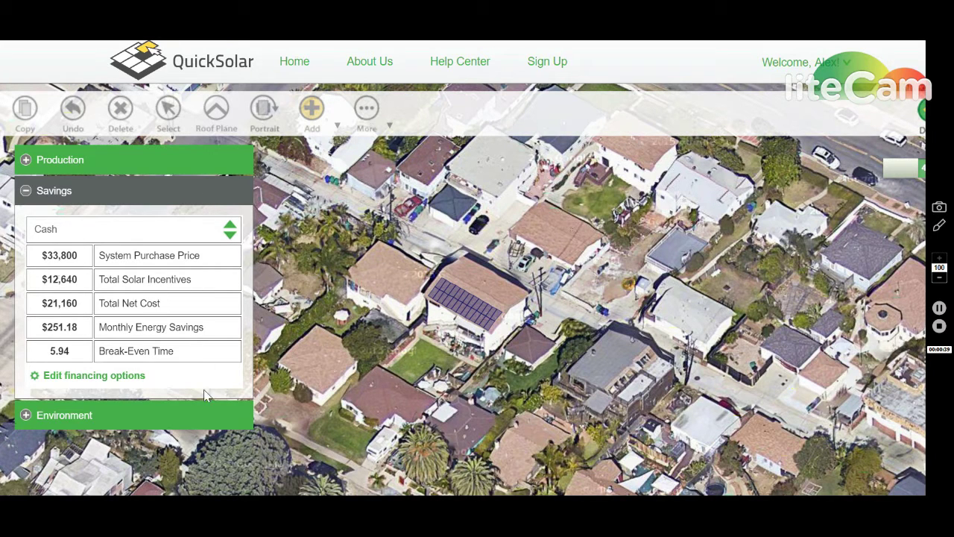
# Open the financing options editor and check the available financing types, keeping Cash selected
pyautogui.click(366, 108)
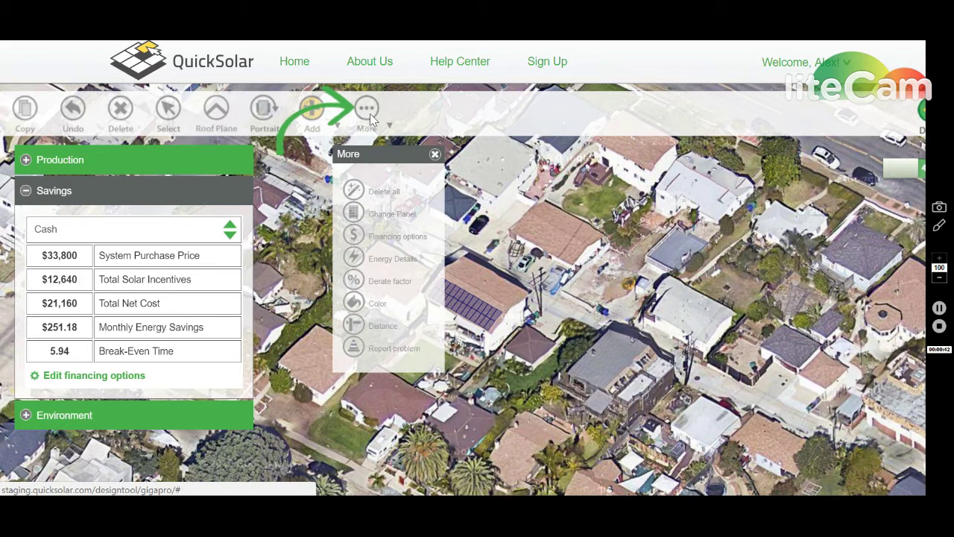
pyautogui.click(361, 240)
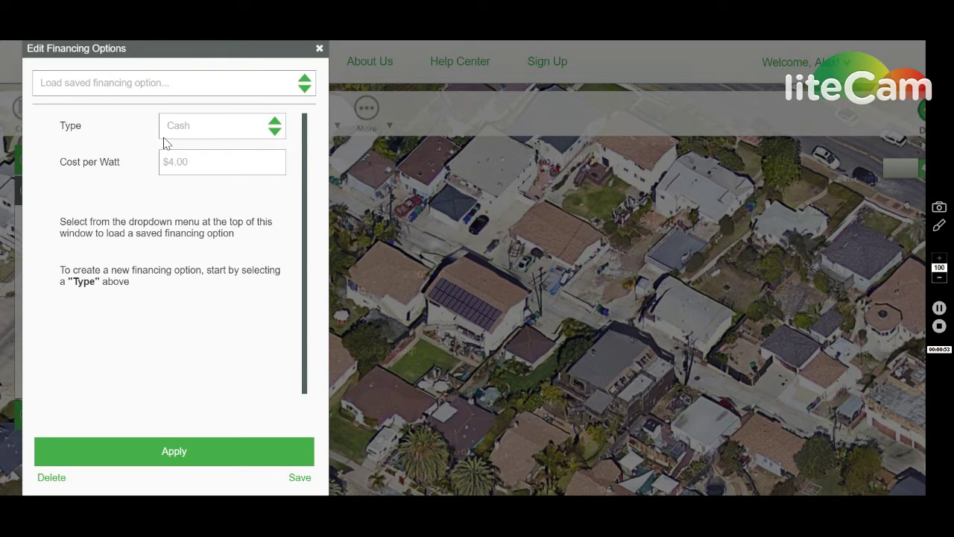
pyautogui.click(183, 132)
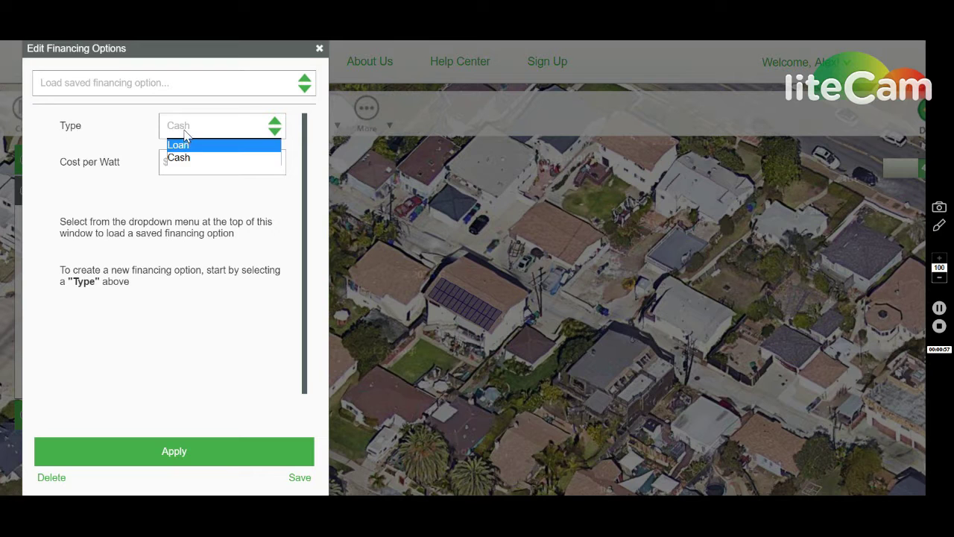
pyautogui.click(173, 132)
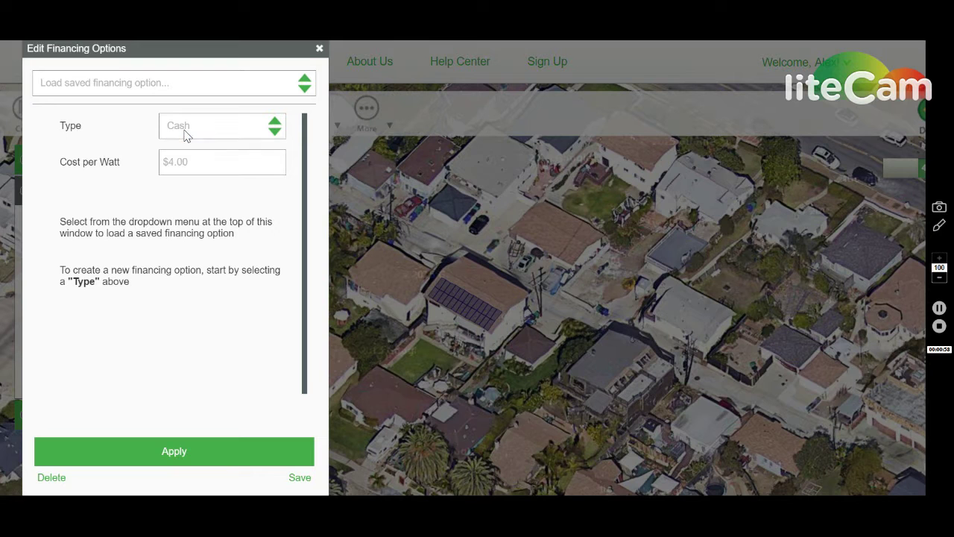
# Examine the saved financing options and the Cost per Watt value for the Cash type
pyautogui.click(118, 89)
pyautogui.click(117, 91)
pyautogui.click(197, 162)
pyautogui.moveTo(196, 162); pyautogui.dragTo(163, 162)
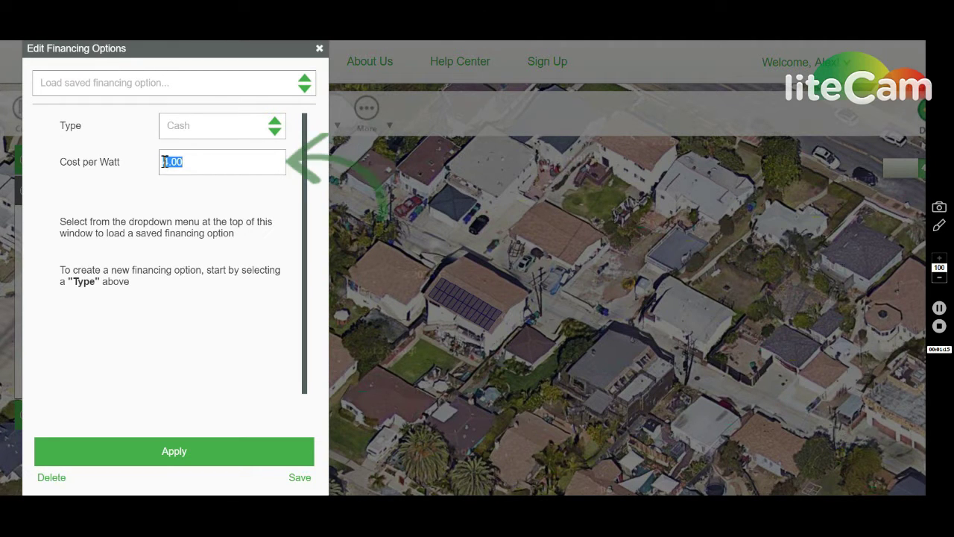
pyautogui.click(199, 209)
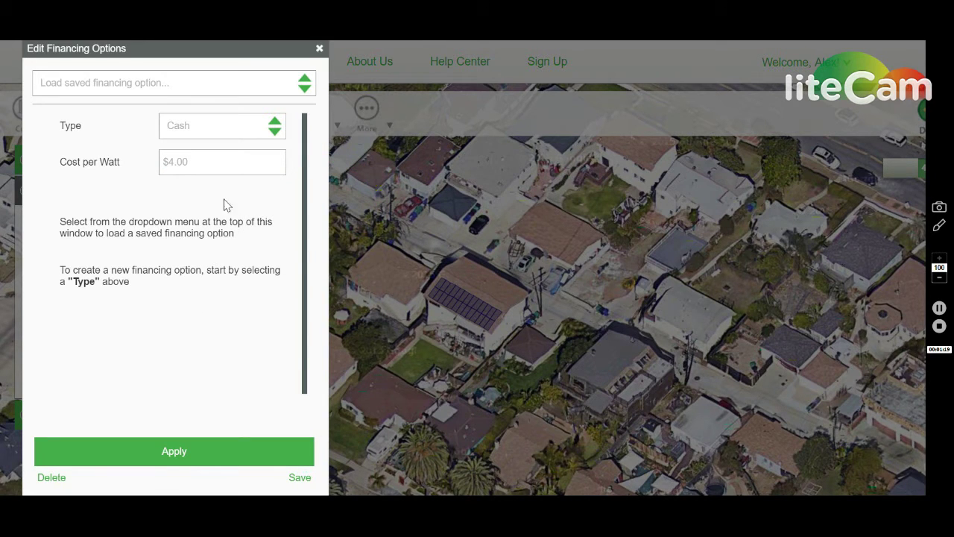
# Set the financing type to Loan and display the annual loan table
pyautogui.click(221, 135)
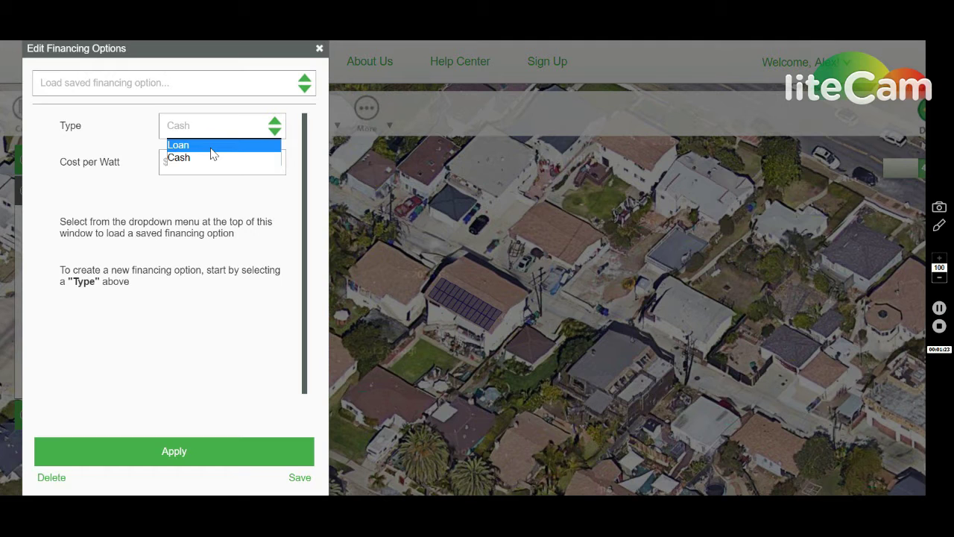
pyautogui.click(213, 146)
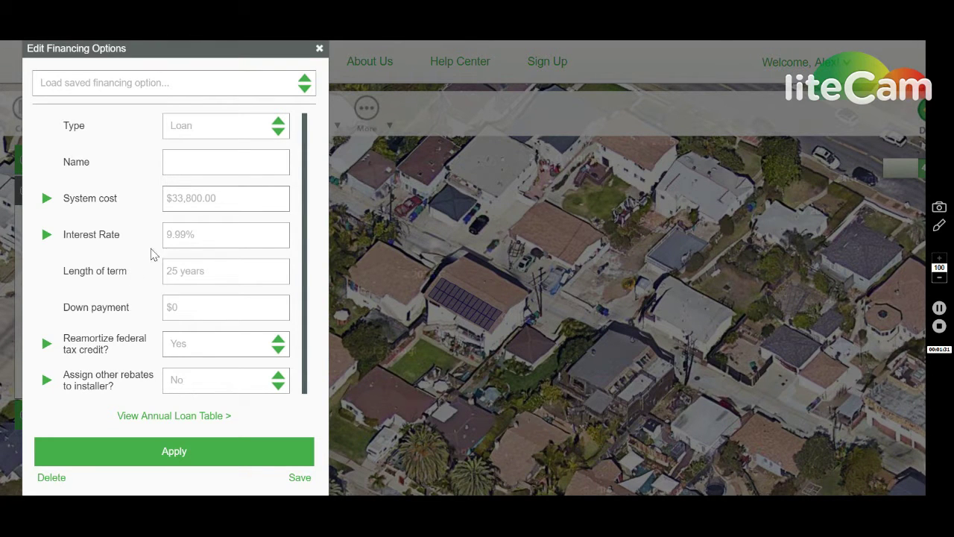
pyautogui.click(178, 416)
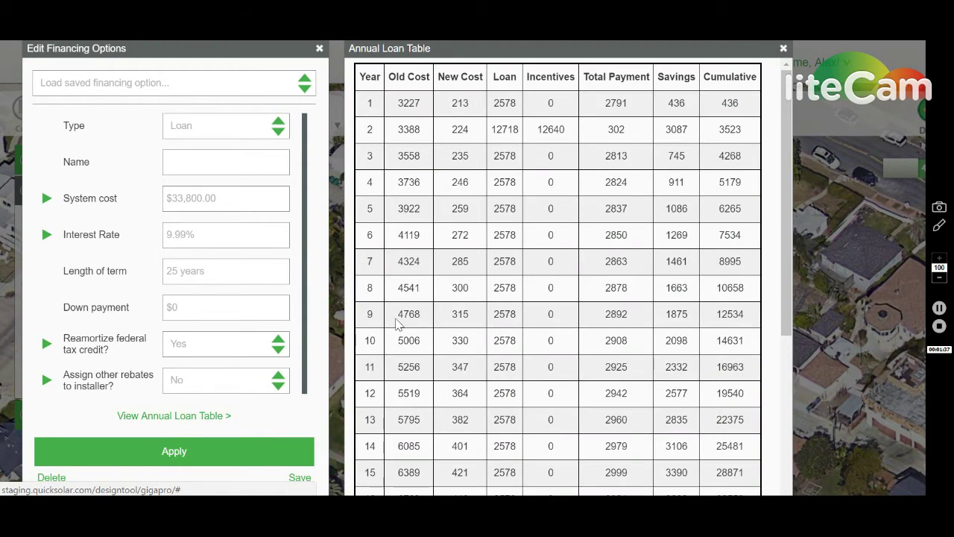
pyautogui.moveTo(789, 116); pyautogui.dragTo(776, 96)
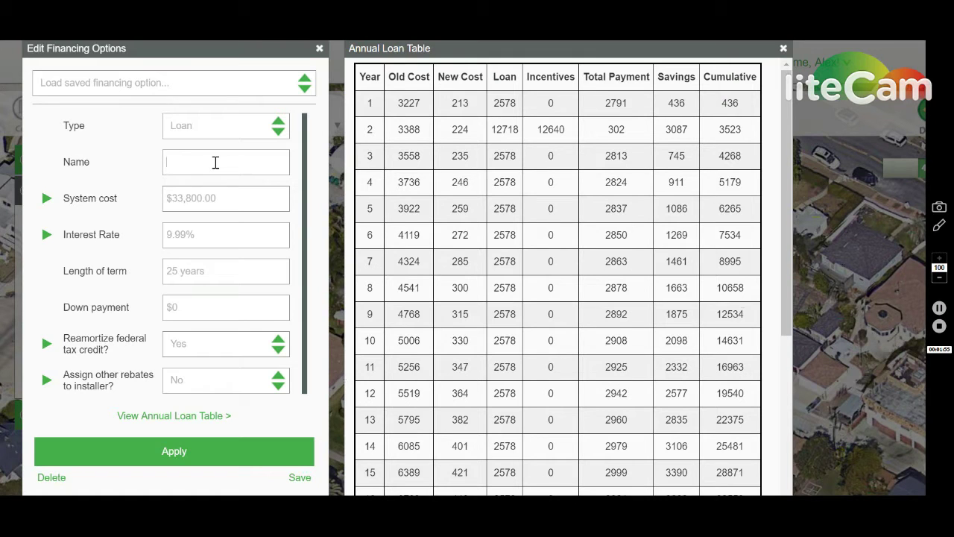
# Name the loan Awesome 15k Loan and set its system cost to $15,000
pyautogui.click(215, 163)
pyautogui.write('Awesome 1 5k Loan')
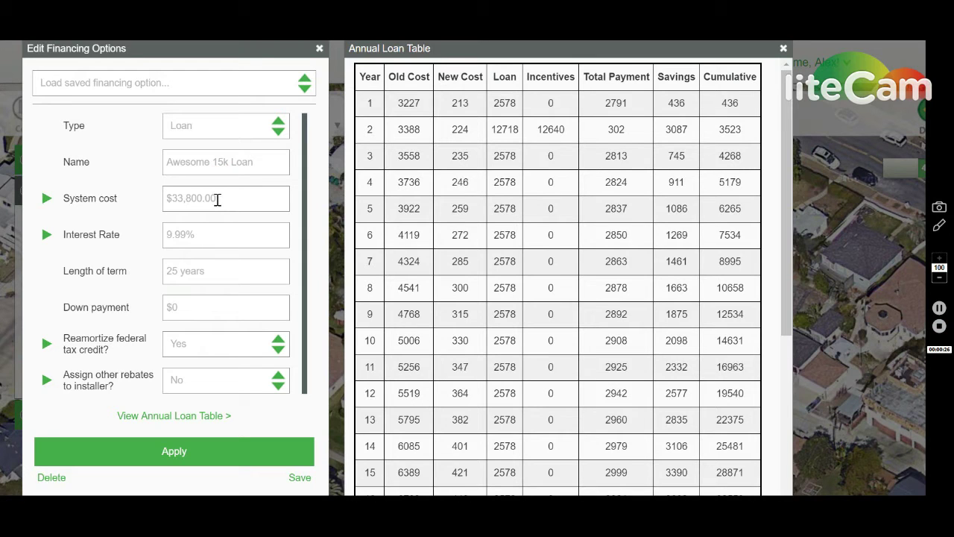
pyautogui.click(217, 199)
pyautogui.moveTo(217, 199); pyautogui.dragTo(161, 199)
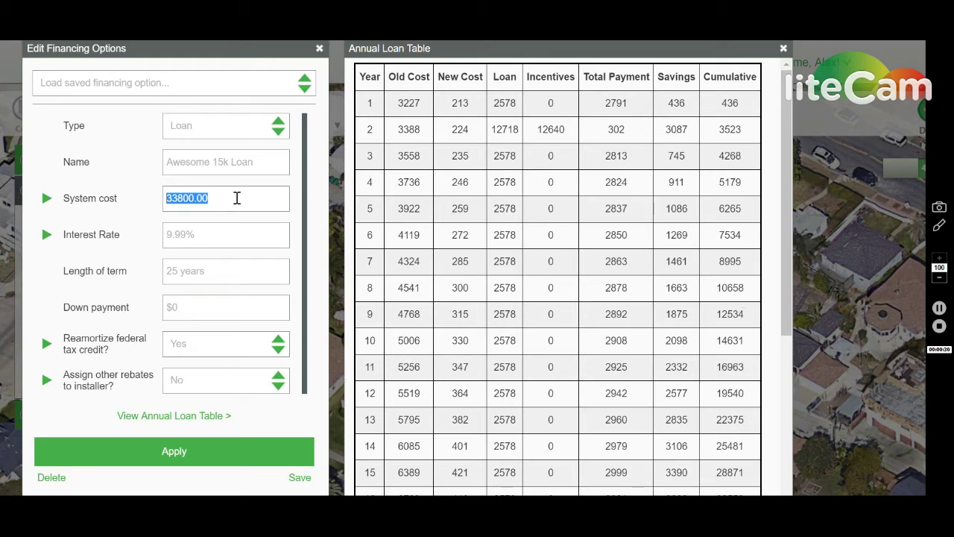
pyautogui.write('15000')
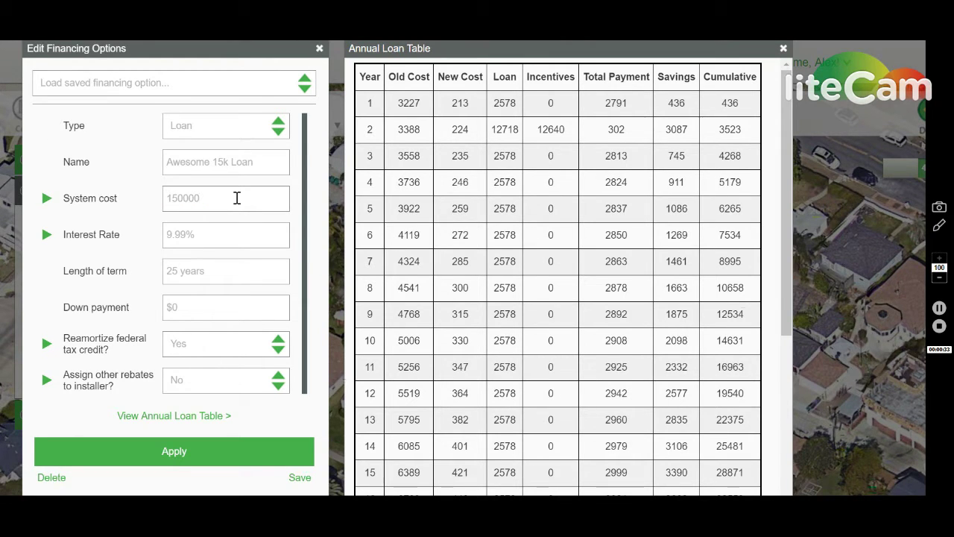
pyautogui.click(145, 239)
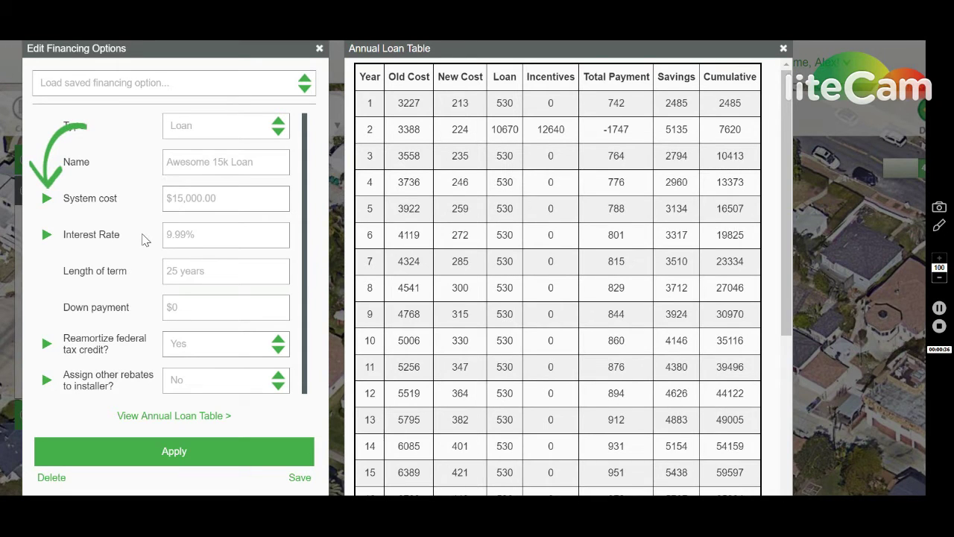
# Expand the System cost details and check the loan payment amount
pyautogui.click(45, 198)
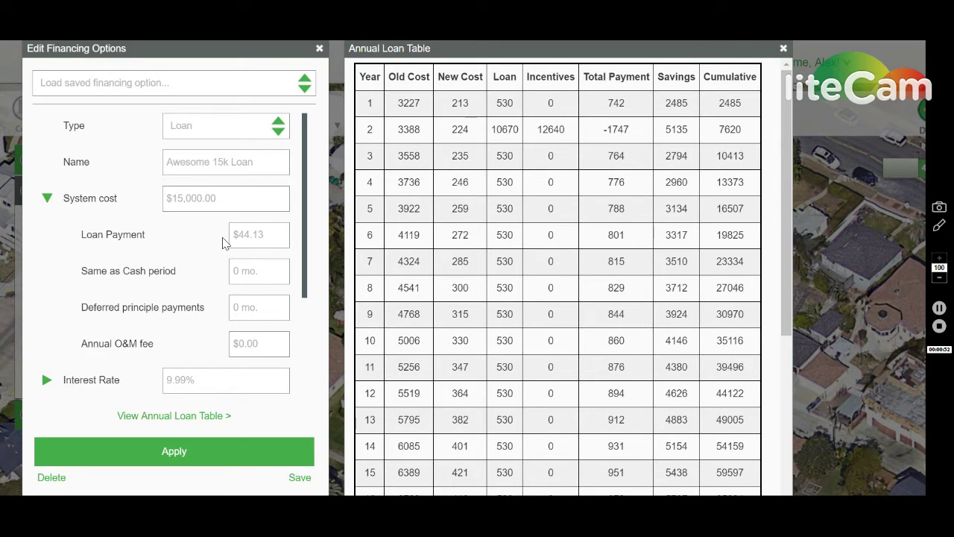
pyautogui.click(277, 234)
pyautogui.click(212, 247)
# Try a 6-month Same as Cash period and reset it to 0 months
pyautogui.moveTo(242, 272); pyautogui.dragTo(234, 272)
pyautogui.write('6')
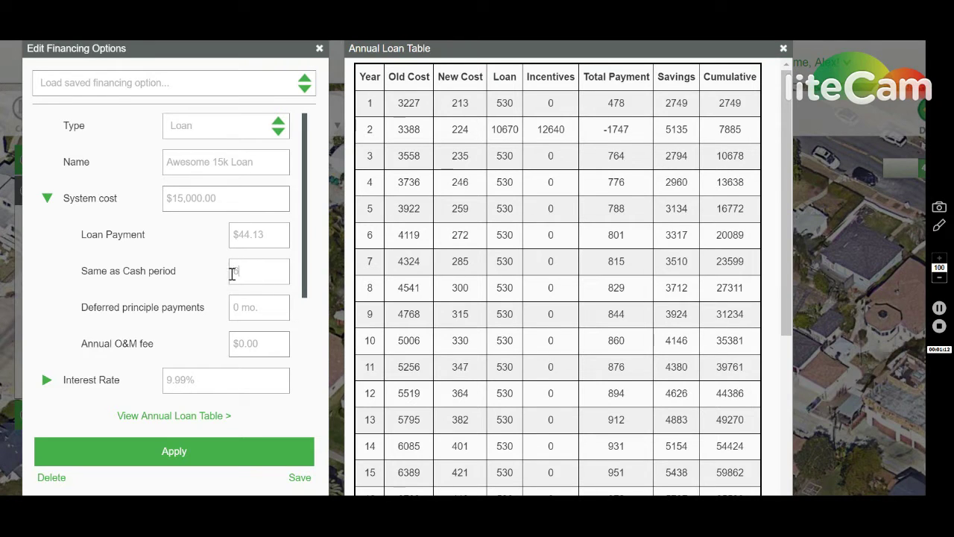
pyautogui.press('BackSpace')
pyautogui.write('0 mo.')
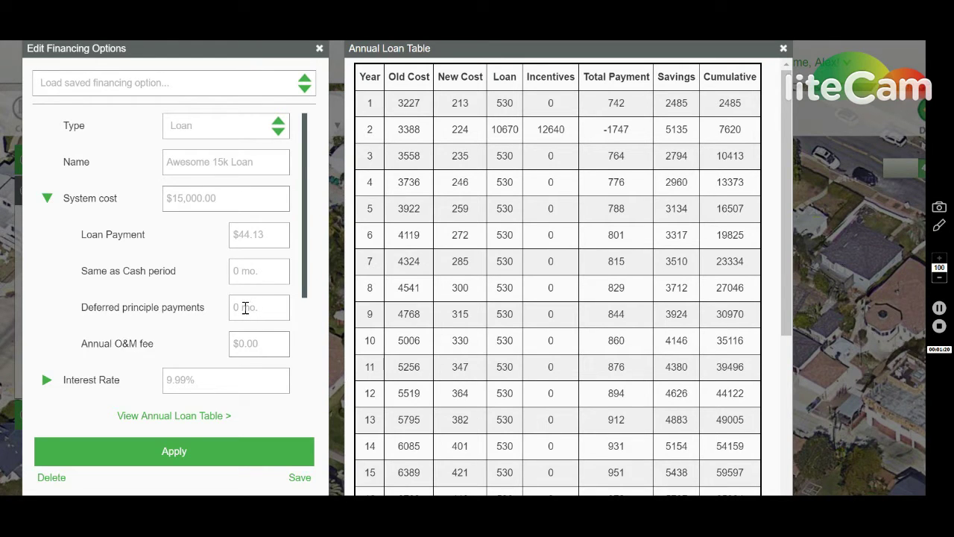
# Set Deferred principle payments to 6 months and review the yearly rows of the annual loan table
pyautogui.click(245, 307)
pyautogui.write('6')
pyautogui.scroll(-3, 769, 290)
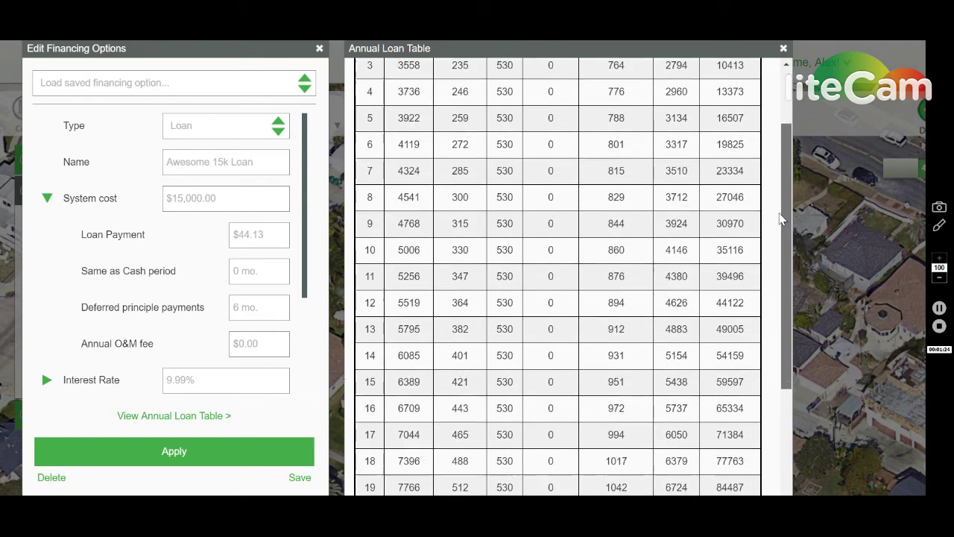
pyautogui.scroll(-2, 771, 306)
pyautogui.scroll(3, 770, 306)
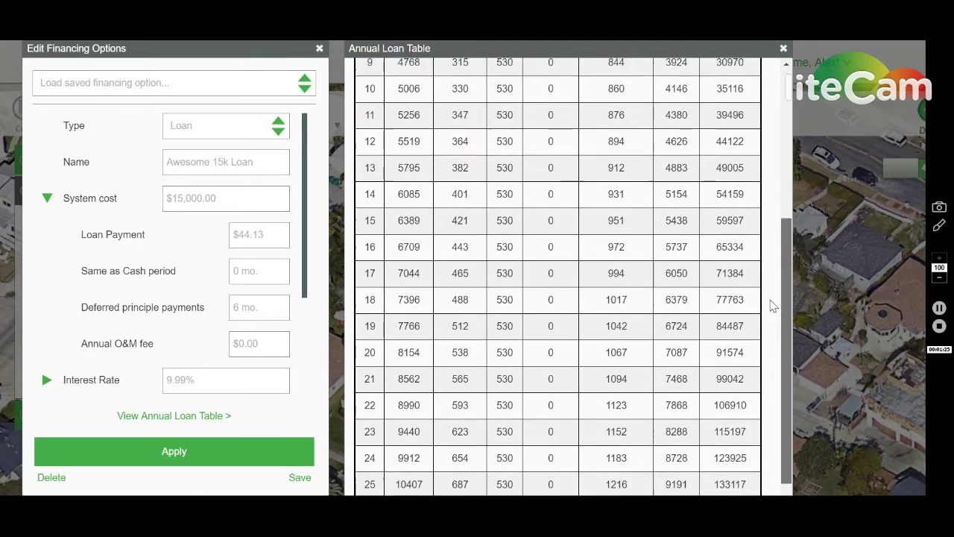
pyautogui.scroll(1, 768, 275)
pyautogui.scroll(3, 768, 253)
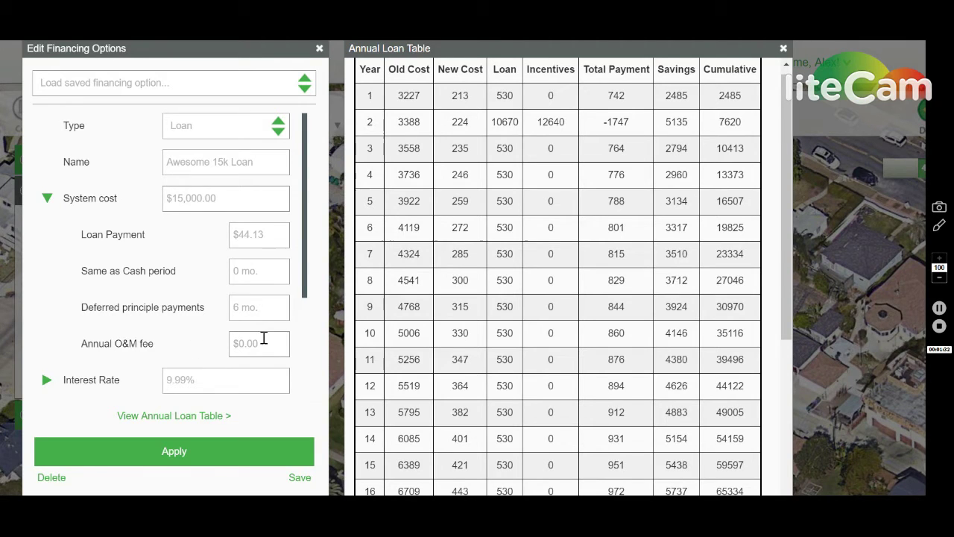
# Try an Annual O&M fee of $150 and reset it to $0
pyautogui.click(262, 343)
pyautogui.doubleClick(249, 342)
pyautogui.write('150')
pyautogui.click(211, 358)
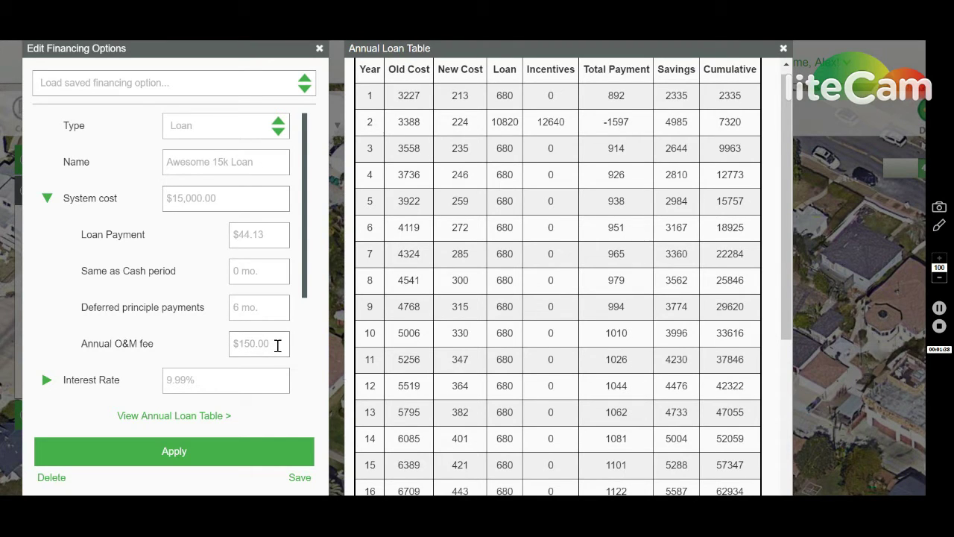
pyautogui.moveTo(277, 345); pyautogui.dragTo(227, 352)
pyautogui.write('0')
pyautogui.click(223, 348)
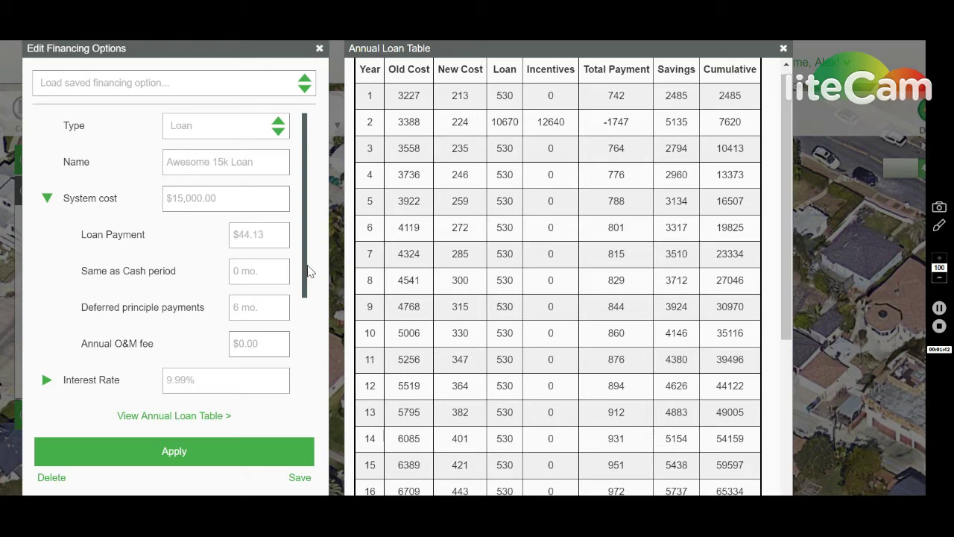
# Collapse the System cost details and set the loan's interest rate to 4.99%
pyautogui.click(45, 197)
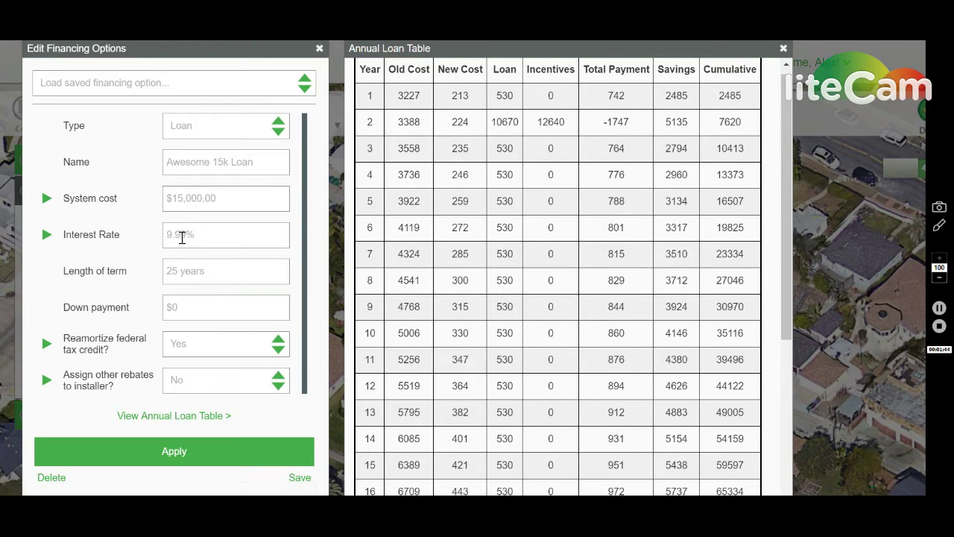
pyautogui.doubleClick(198, 234)
pyautogui.write('4.99')
pyautogui.click(140, 239)
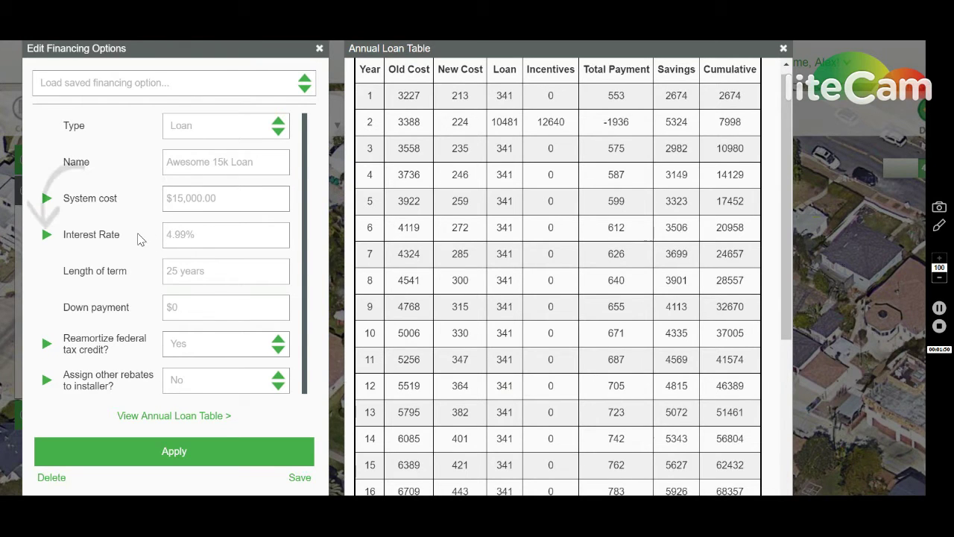
# Expand the Interest Rate details, try a 12-month interest only period and reset it to 0 months
pyautogui.click(46, 234)
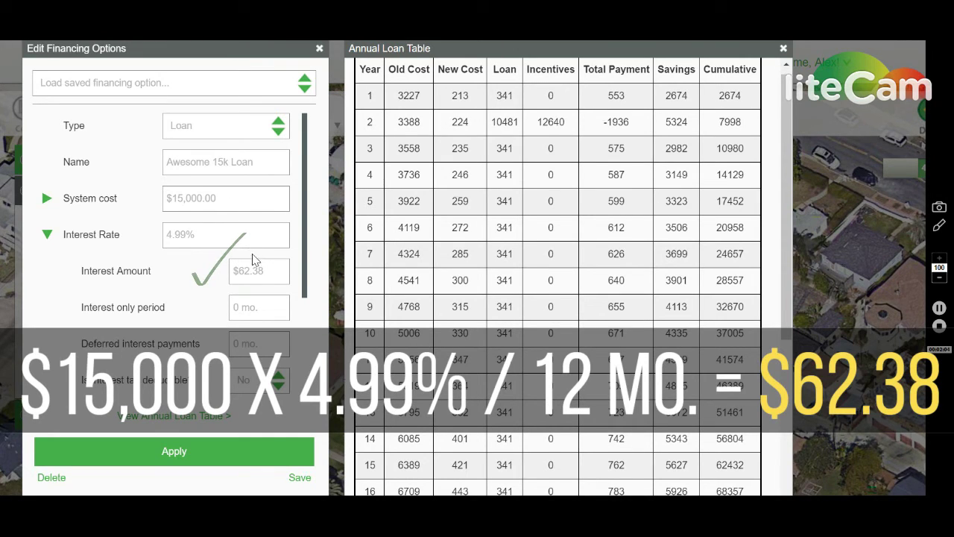
pyautogui.click(274, 278)
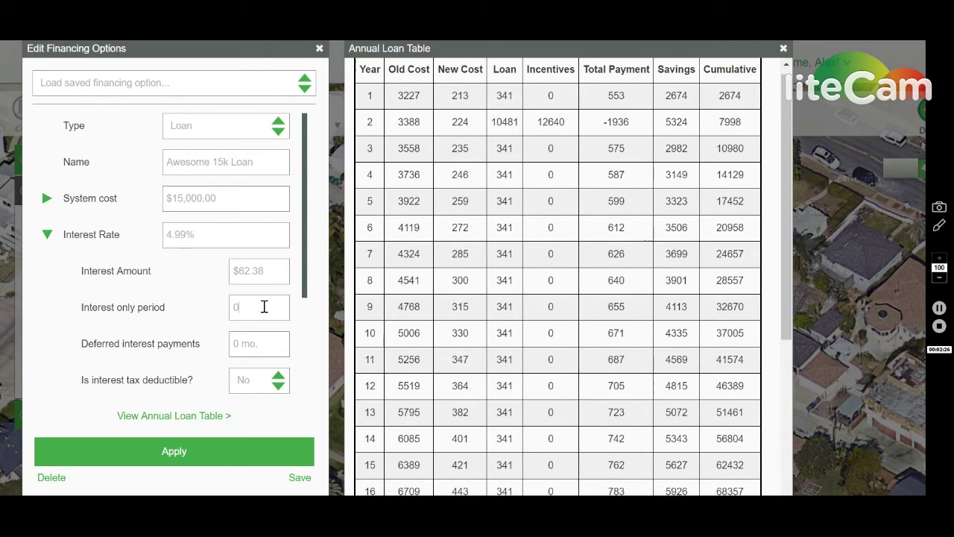
pyautogui.click(264, 306)
pyautogui.write('12')
pyautogui.click(213, 312)
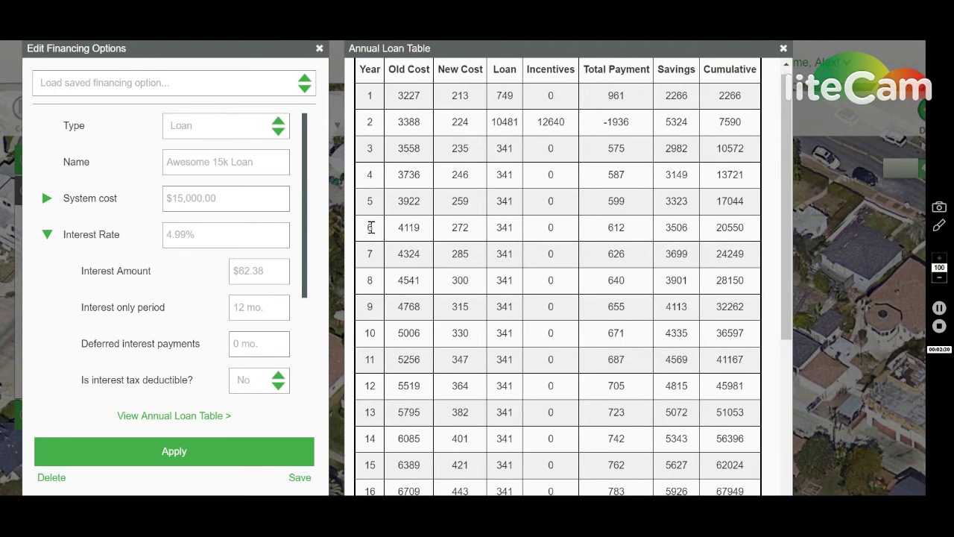
pyautogui.click(257, 311)
pyautogui.press('BackSpace')
pyautogui.click(218, 314)
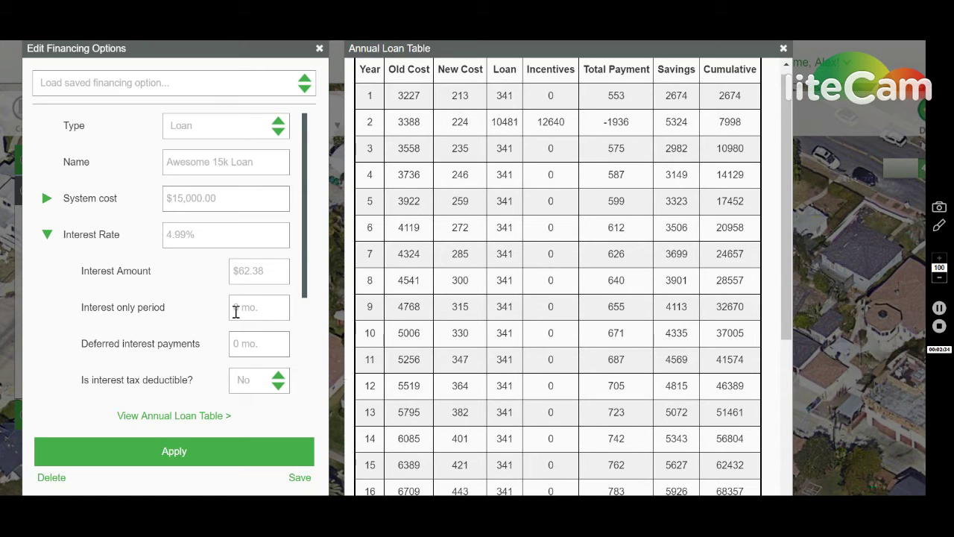
# Try editing the Deferred interest payments value, leaving it at 0 months, and review the annual loan table through year 25
pyautogui.scroll(-1, 263, 309)
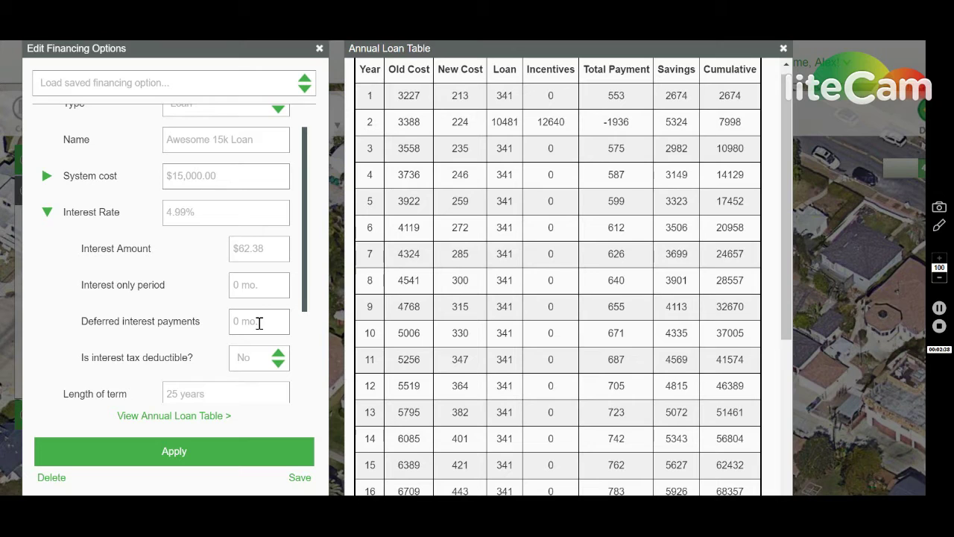
pyautogui.doubleClick(249, 320)
pyautogui.press('BackSpace')
pyautogui.scroll(-3, 577, 193)
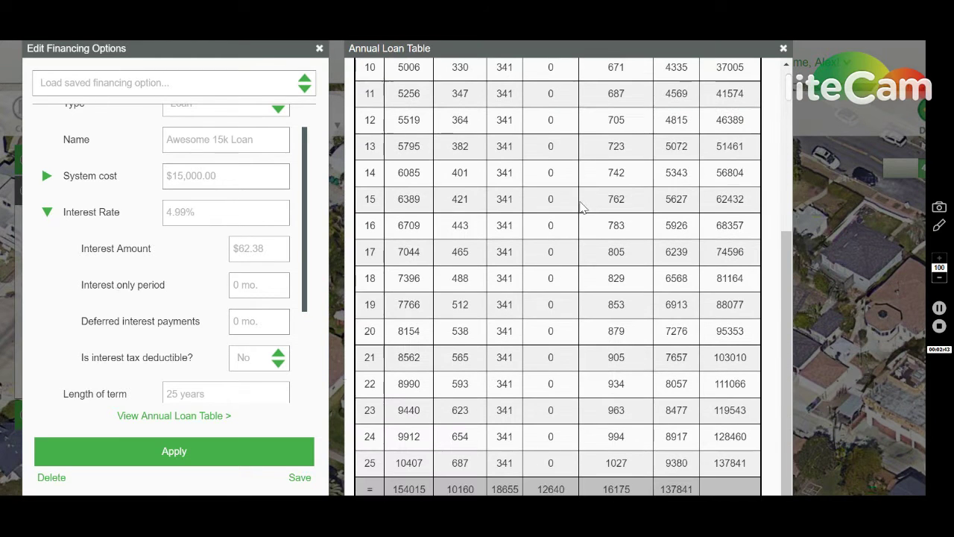
pyautogui.scroll(3, 586, 243)
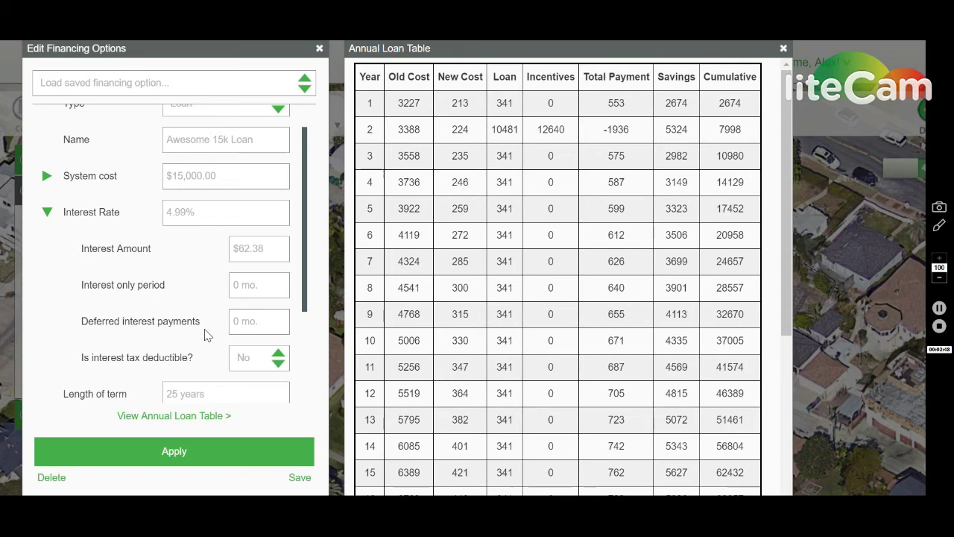
# Try marking the loan interest as tax deductible and set the option back to No
pyautogui.click(245, 358)
pyautogui.click(249, 377)
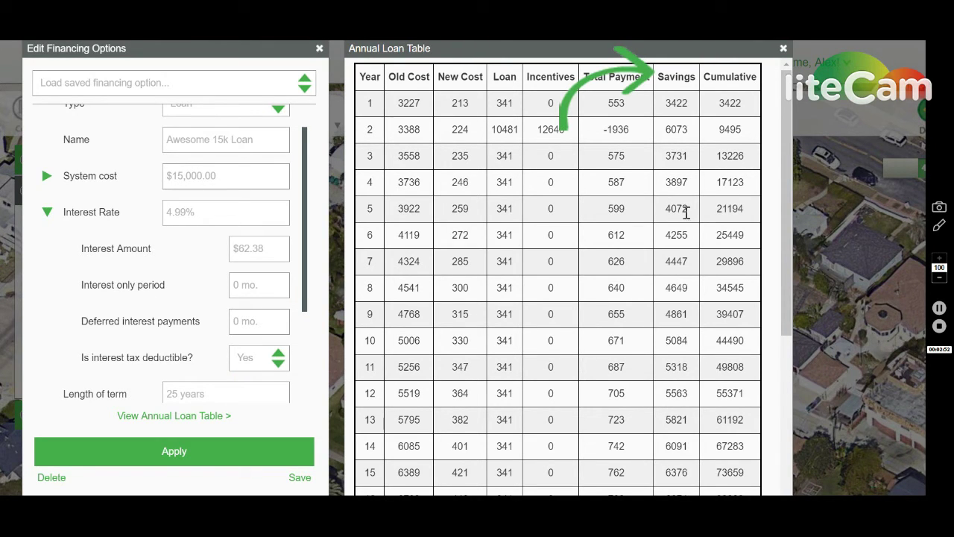
pyautogui.click(247, 366)
pyautogui.click(246, 388)
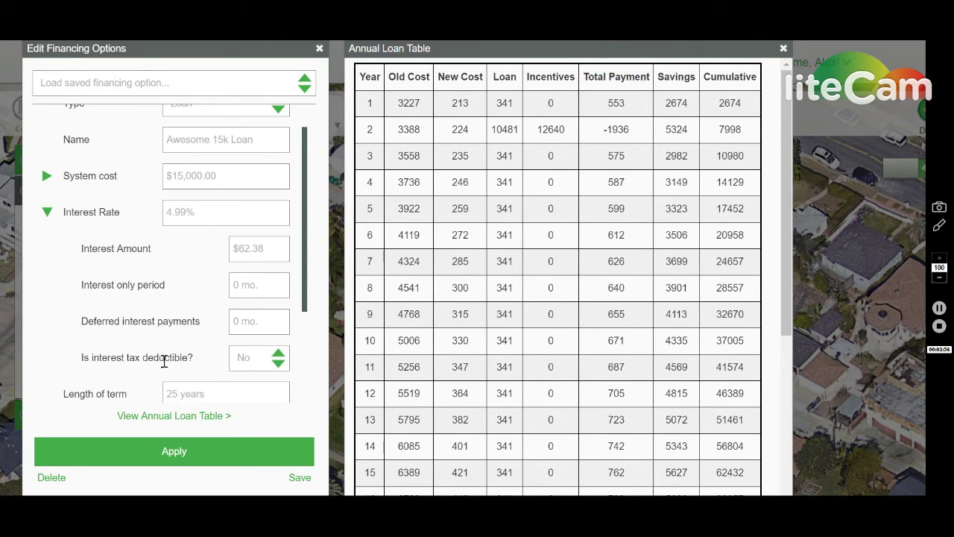
# Collapse the Interest Rate details and set the length of term to 20 years
pyautogui.click(45, 213)
pyautogui.click(183, 273)
pyautogui.moveTo(183, 273); pyautogui.dragTo(164, 273)
pyautogui.write('20')
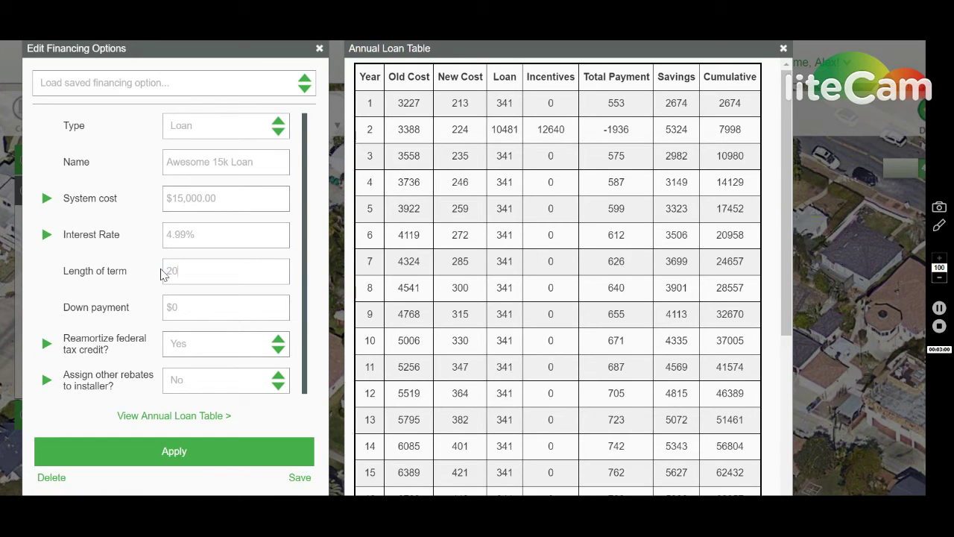
pyautogui.click(153, 308)
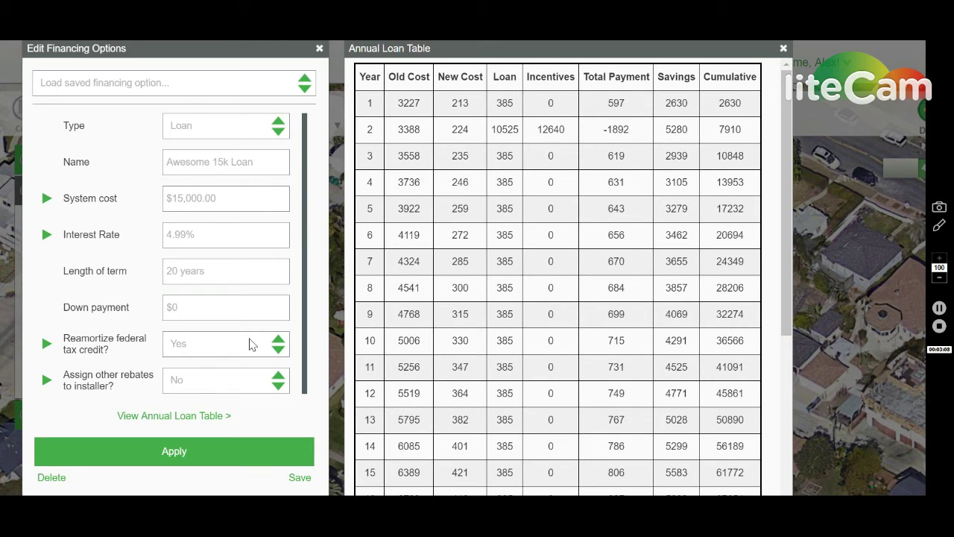
# Keep federal tax credit reamortization set to Yes and limit its maximum amount per year to $5,000
pyautogui.click(261, 348)
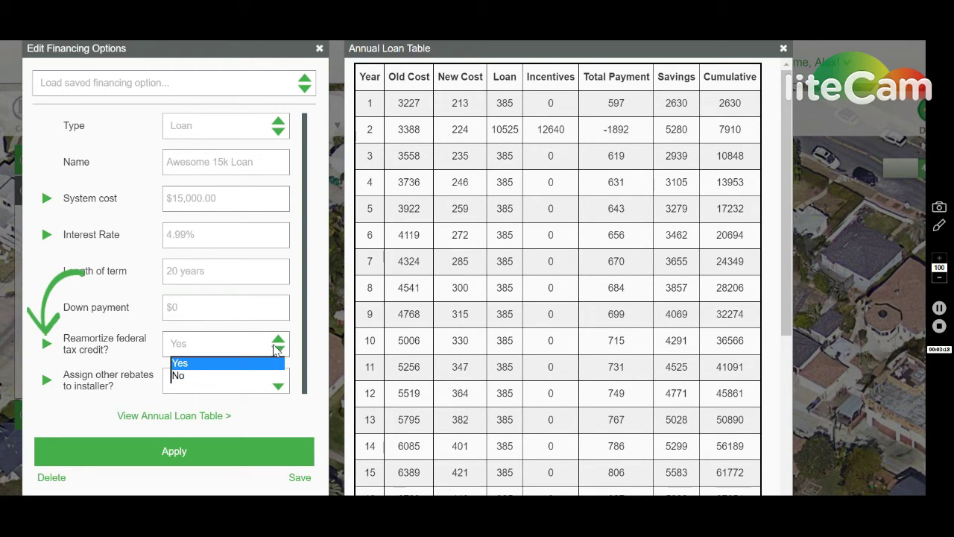
pyautogui.click(275, 362)
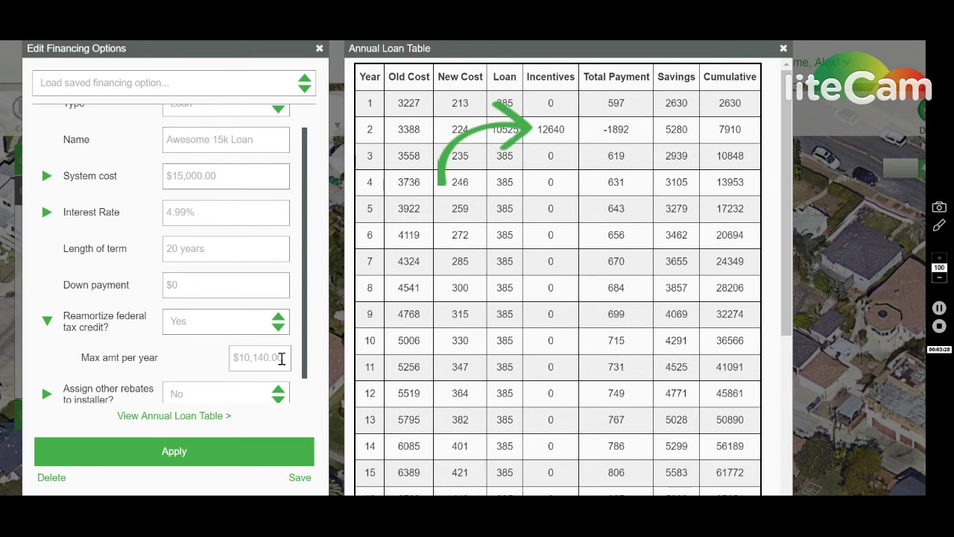
pyautogui.click(282, 358)
pyautogui.moveTo(282, 359); pyautogui.dragTo(208, 347)
pyautogui.moveTo(275, 356); pyautogui.dragTo(219, 351)
pyautogui.write('5000')
pyautogui.click(215, 348)
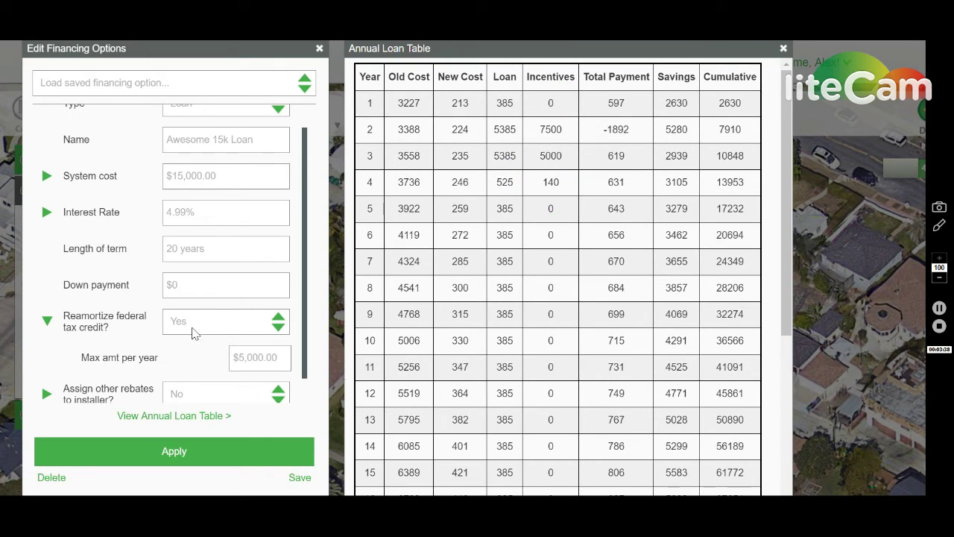
# Expand the other rebates details, try assigning the rebates to the installer, and set the option back to No
pyautogui.scroll(-1, 119, 360)
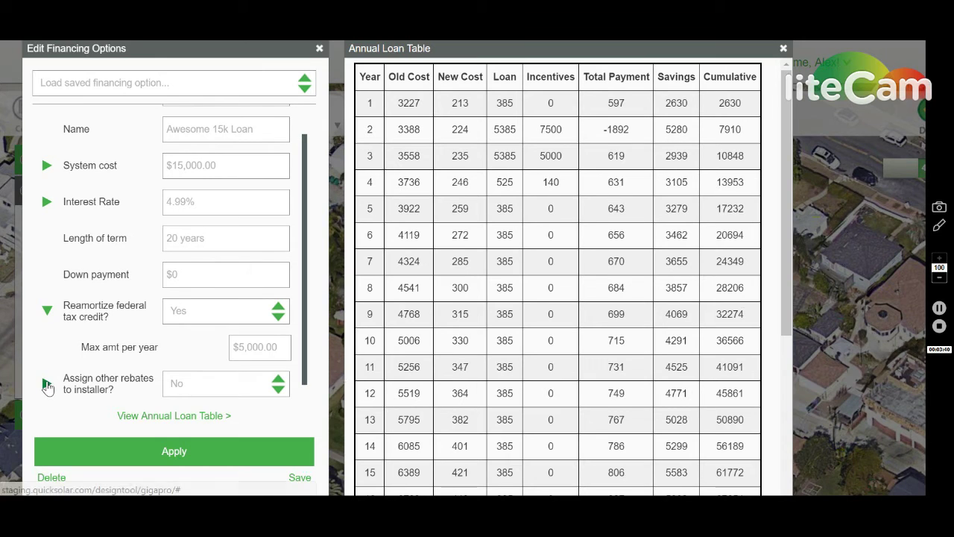
pyautogui.click(46, 385)
pyautogui.scroll(-3, 115, 302)
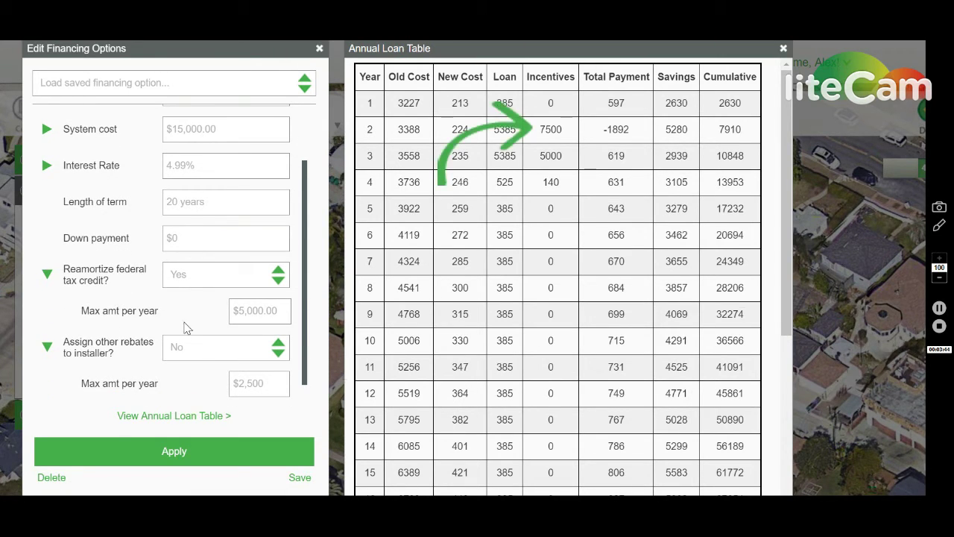
pyautogui.click(233, 350)
pyautogui.click(216, 365)
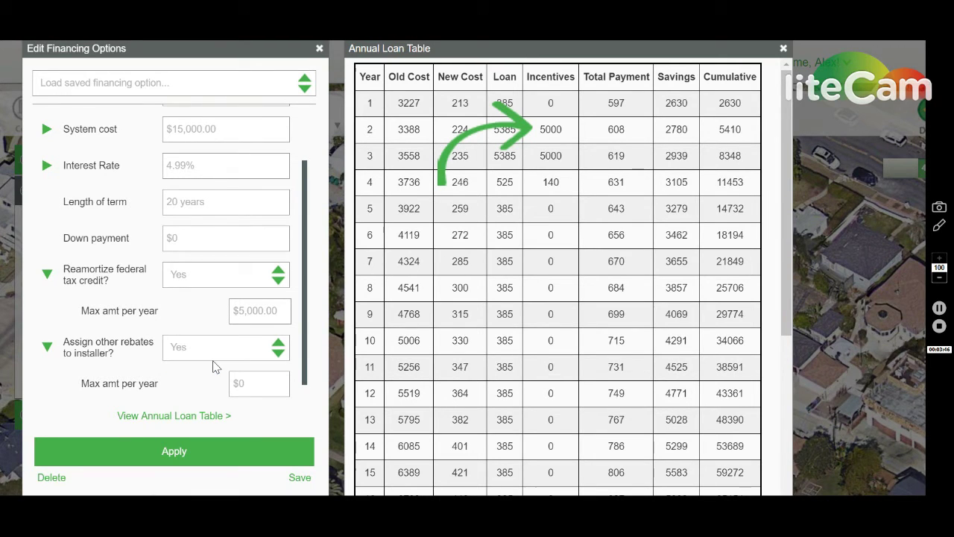
pyautogui.click(249, 350)
pyautogui.click(231, 377)
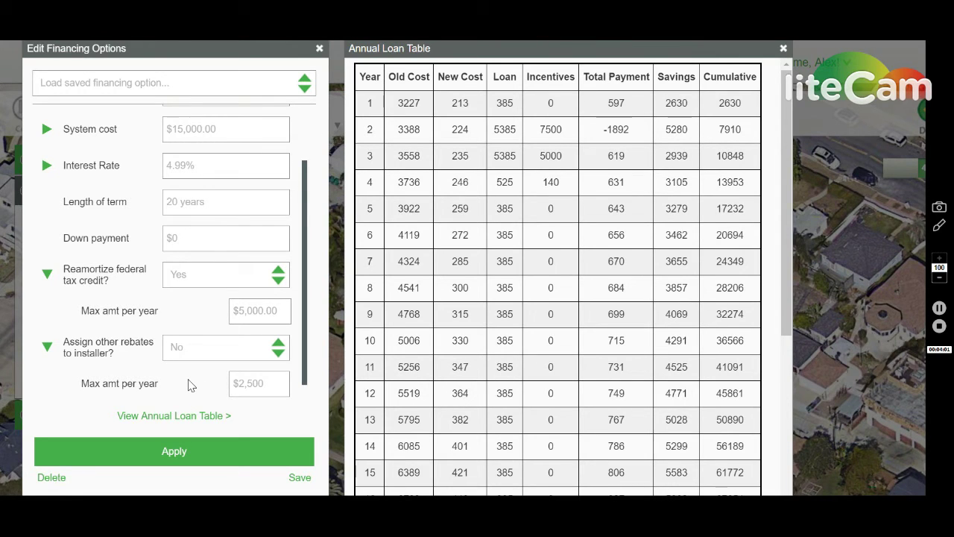
# Collapse the rebate and tax credit details and save the Awesome 15k Loan financing option
pyautogui.click(48, 347)
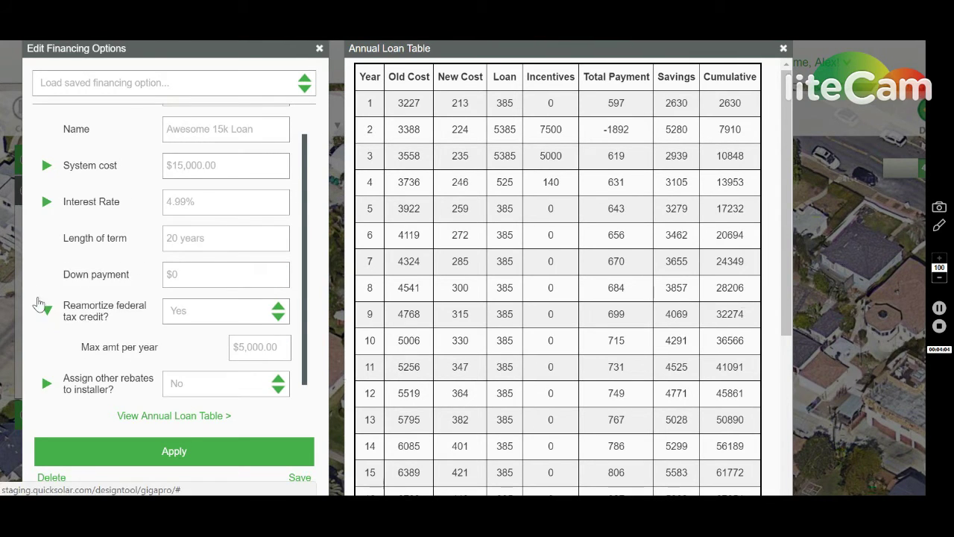
pyautogui.click(45, 309)
pyautogui.scroll(-5, 592, 249)
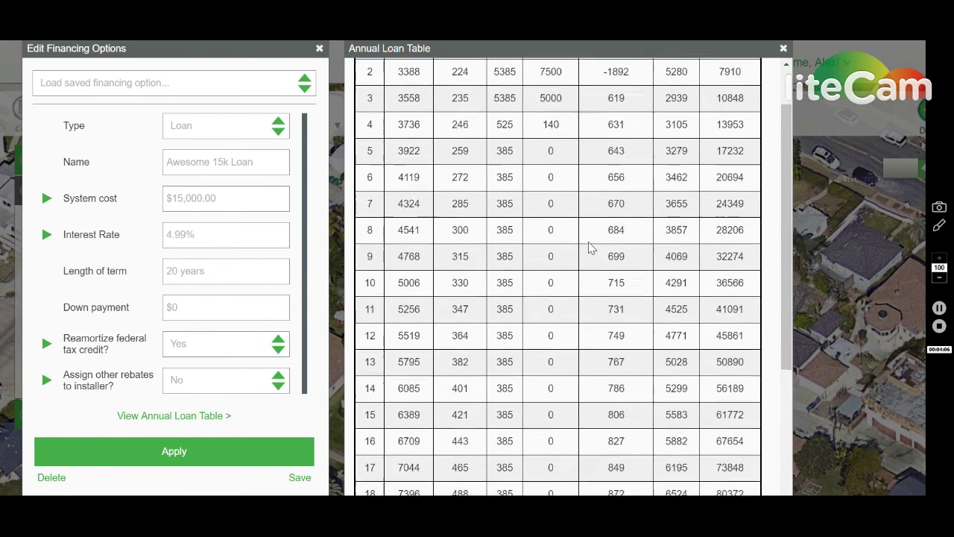
pyautogui.scroll(5, 592, 249)
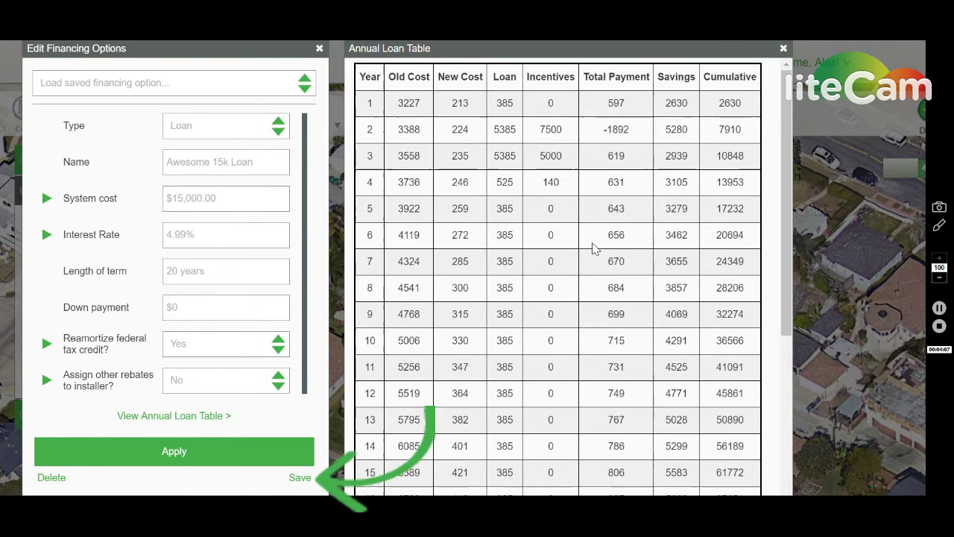
pyautogui.click(302, 478)
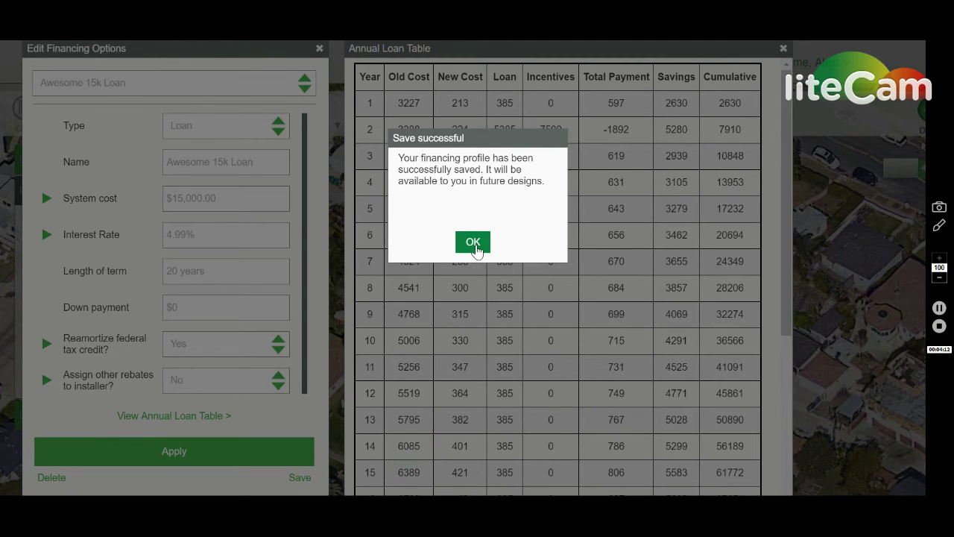
pyautogui.click(473, 243)
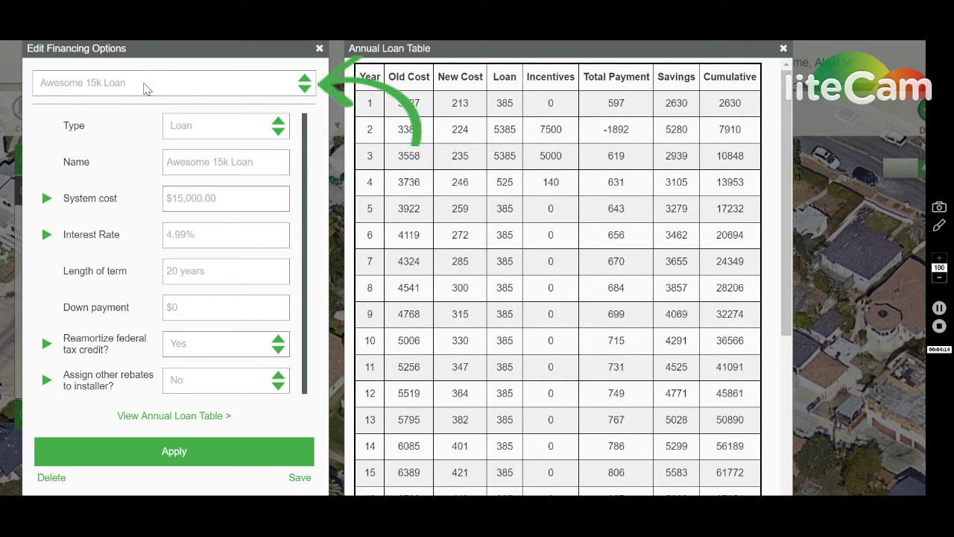
# Check the list of saved financing options, keep Awesome 15k Loan selected and apply it to the design
pyautogui.click(147, 88)
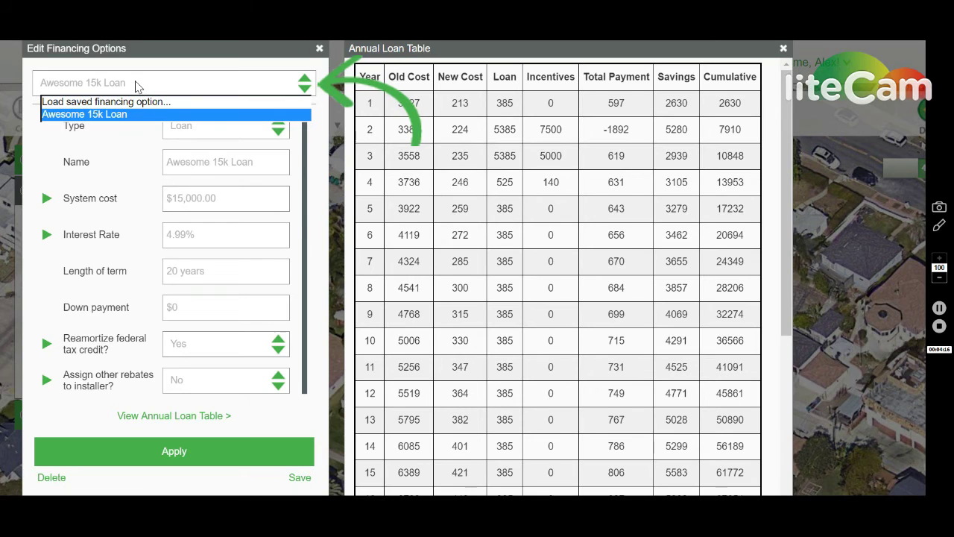
pyautogui.click(136, 86)
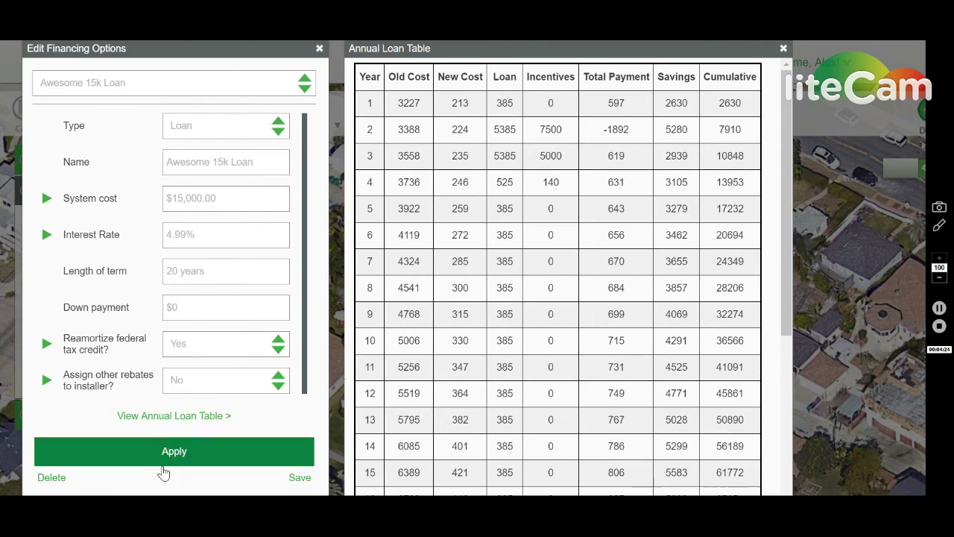
pyautogui.click(204, 457)
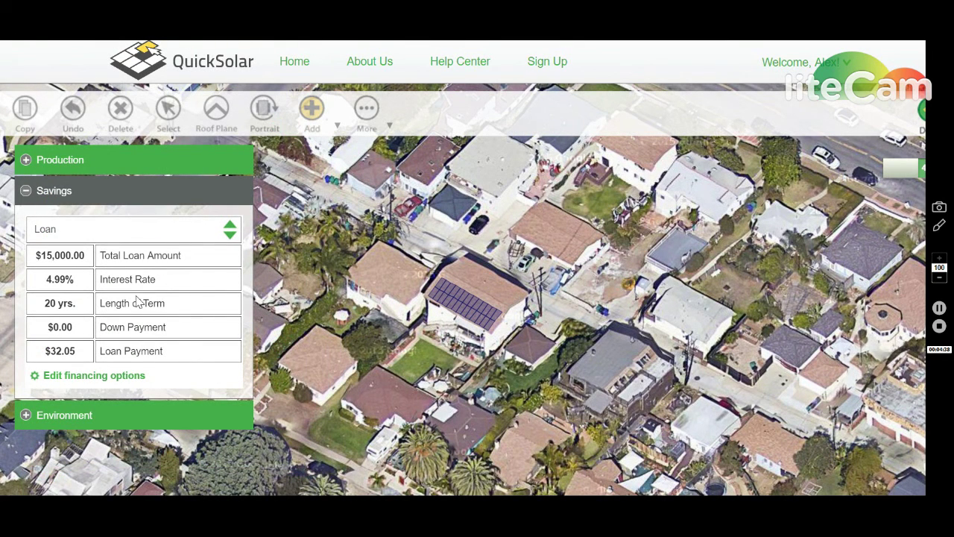
# Save and close the design, open its proposal and go to the Awesome 15k Loan summary
pyautogui.click(924, 113)
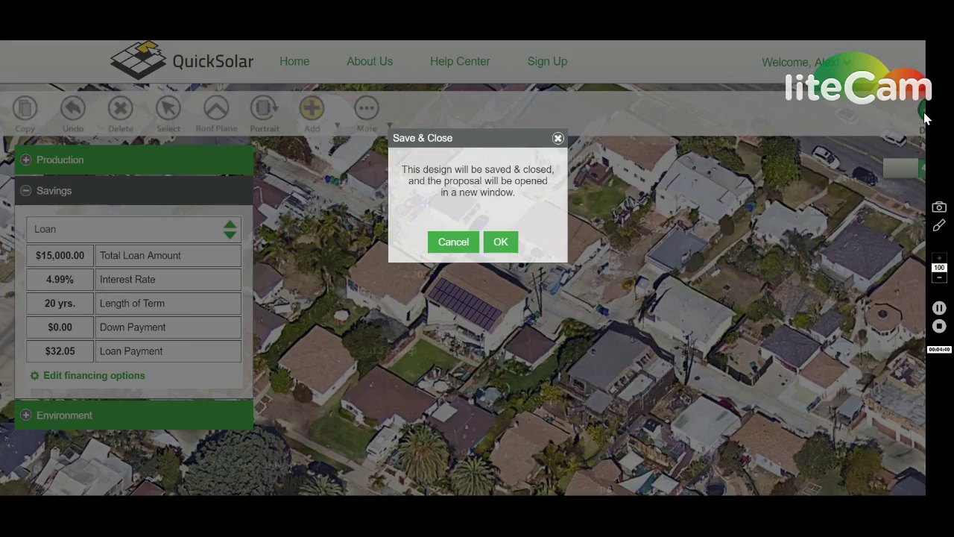
pyautogui.click(505, 243)
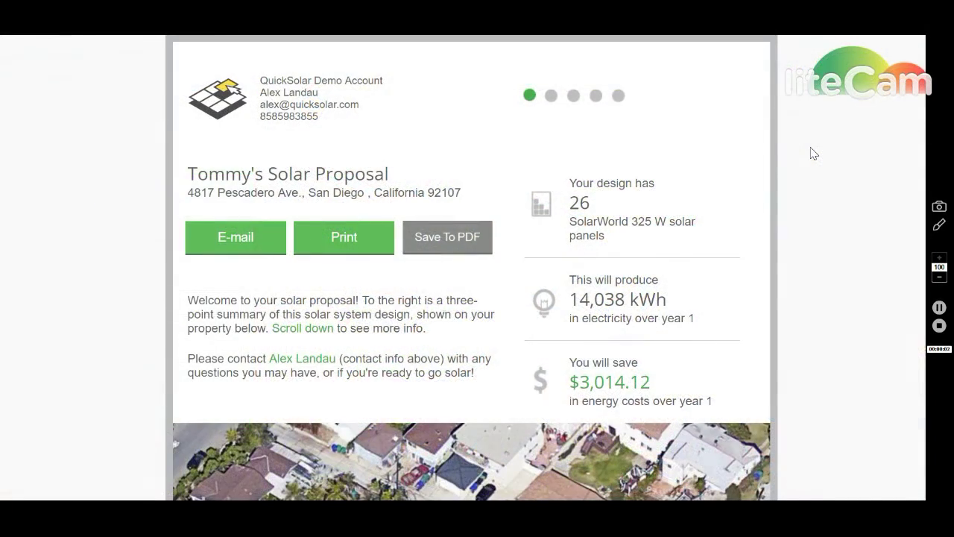
pyautogui.scroll(-5, 814, 153)
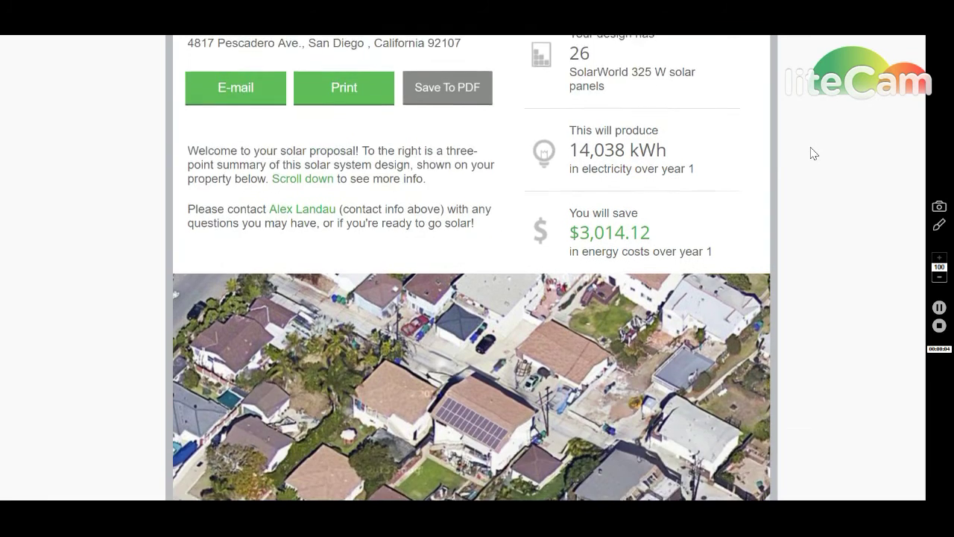
pyautogui.scroll(-5, 814, 152)
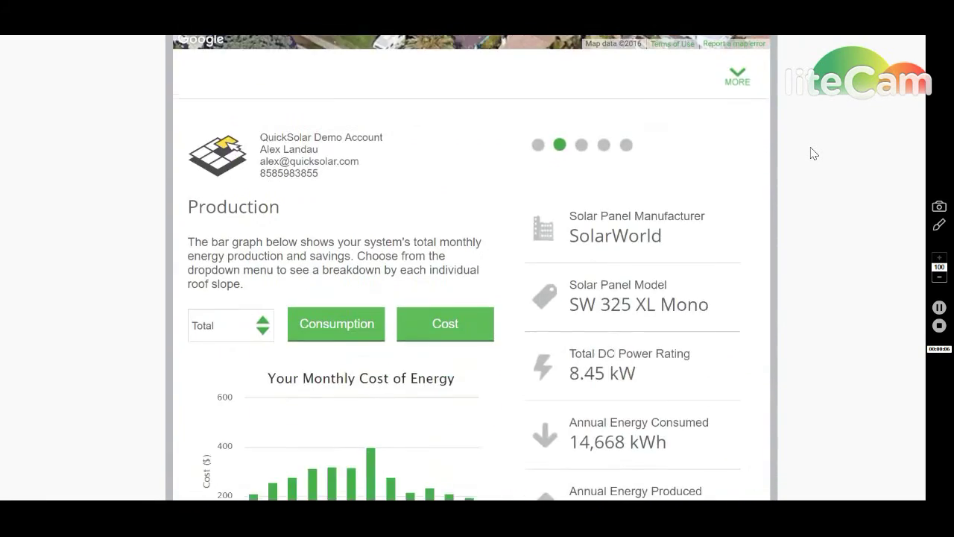
pyautogui.scroll(-9, 813, 153)
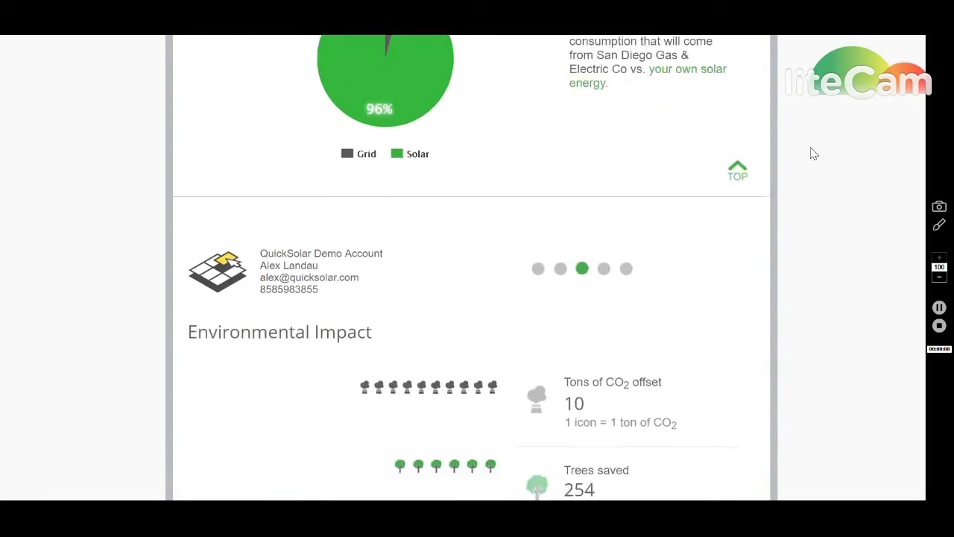
pyautogui.scroll(-12, 813, 153)
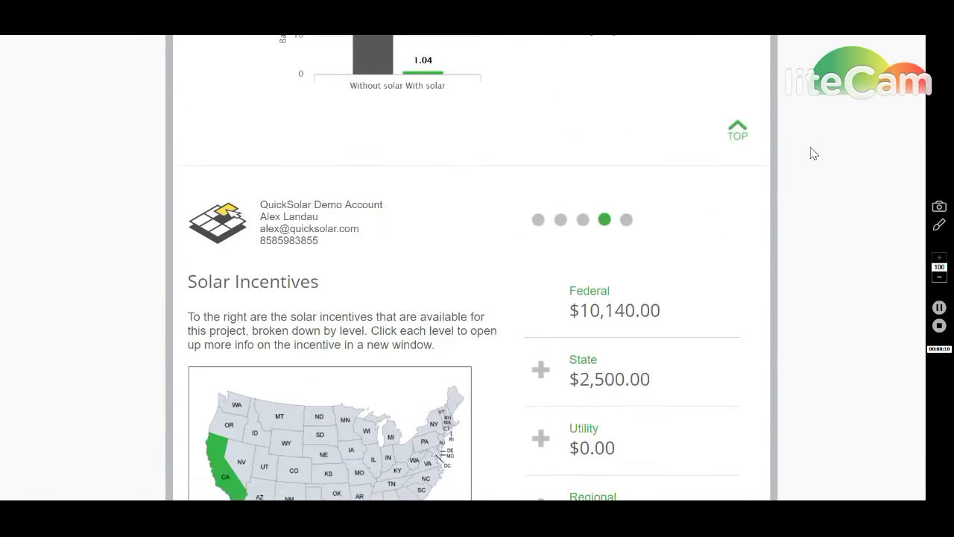
pyautogui.scroll(-3, 814, 153)
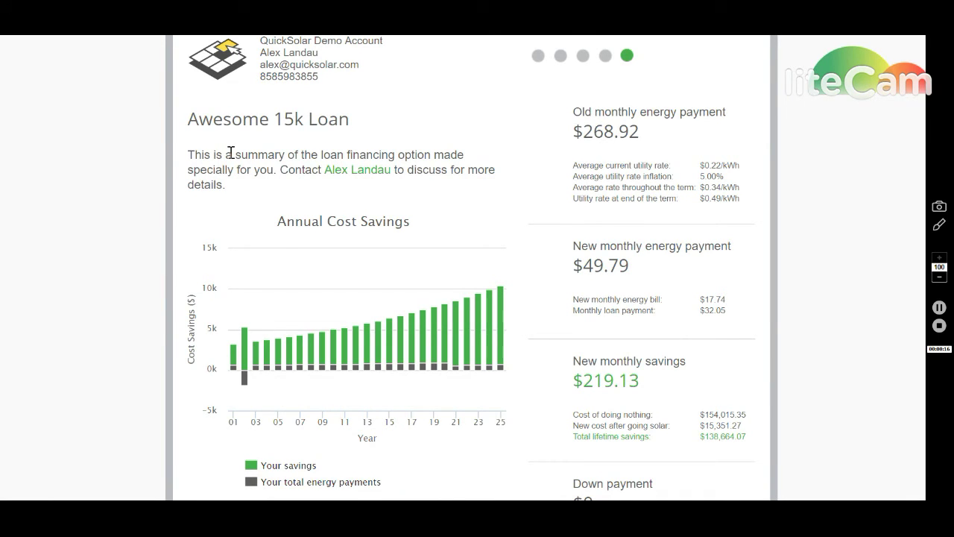
pyautogui.moveTo(197, 126); pyautogui.dragTo(343, 123)
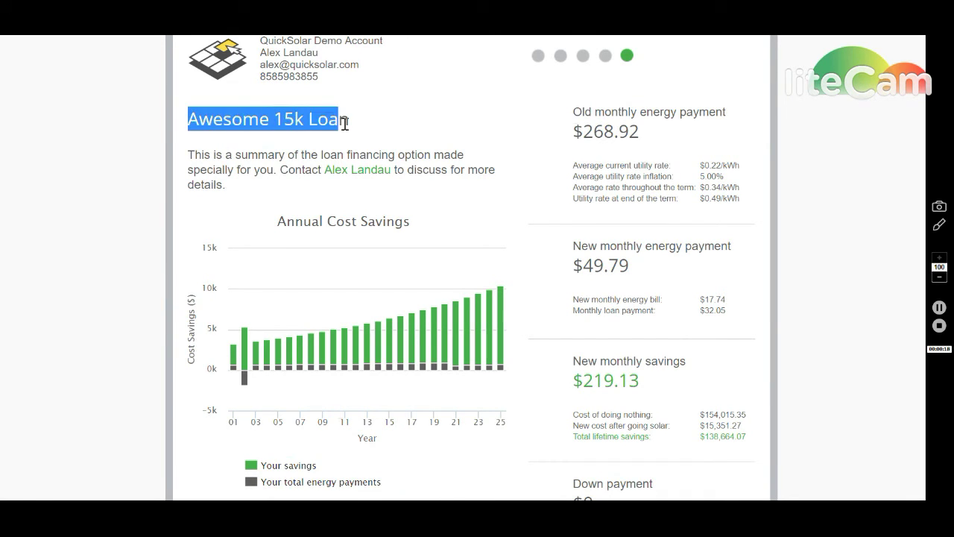
pyautogui.click(345, 123)
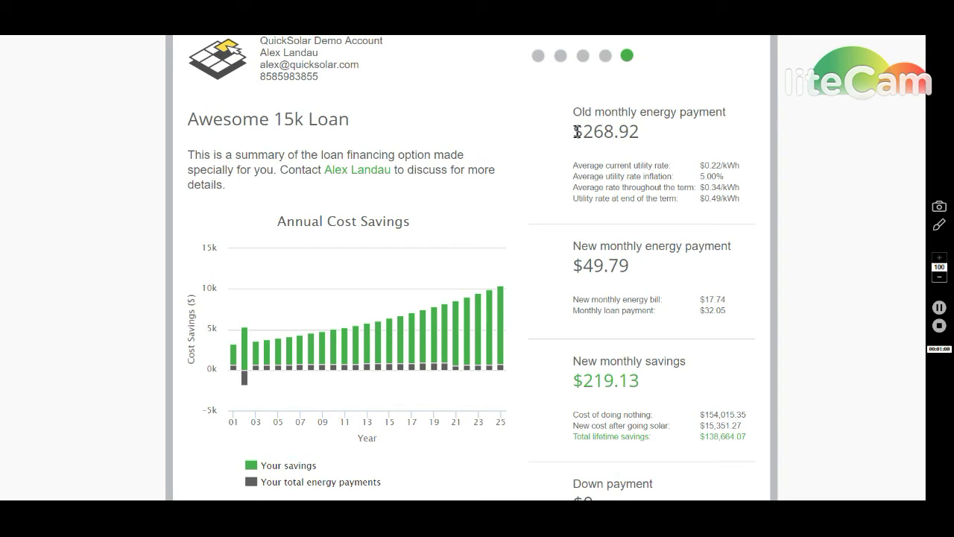
# Examine the old and new monthly energy payments in the loan summary, including utility rates, energy bill and loan payment
pyautogui.moveTo(575, 132); pyautogui.dragTo(642, 136)
pyautogui.click(632, 132)
pyautogui.moveTo(700, 165); pyautogui.dragTo(739, 200)
pyautogui.click(729, 187)
pyautogui.click(718, 199)
pyautogui.scroll(-1, 732, 196)
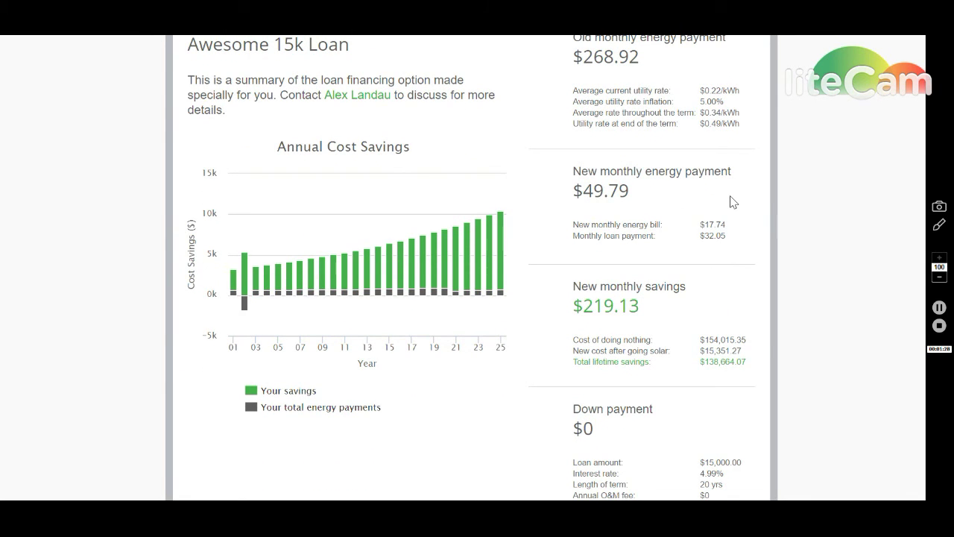
pyautogui.scroll(1, 730, 201)
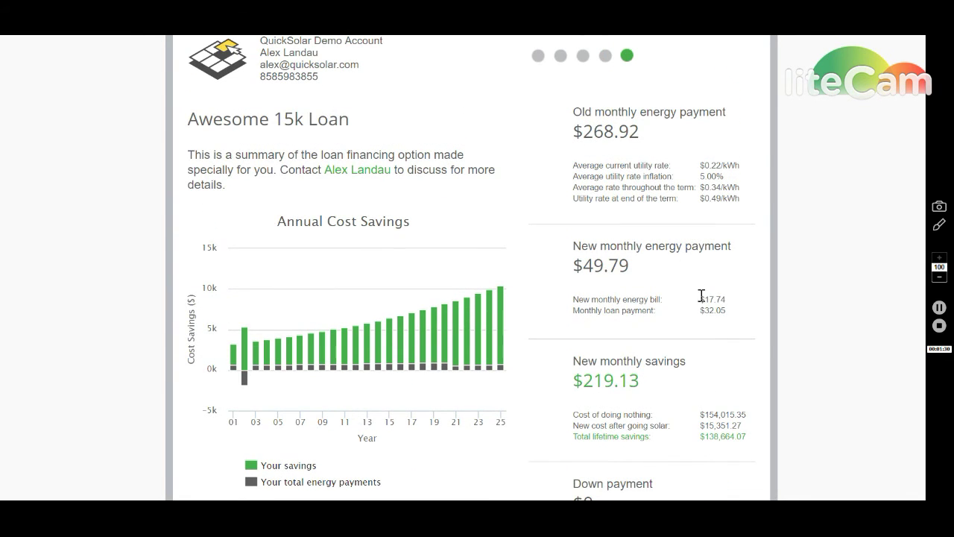
pyautogui.moveTo(701, 299); pyautogui.dragTo(724, 302)
pyautogui.moveTo(702, 314); pyautogui.dragTo(725, 315)
pyautogui.moveTo(573, 265); pyautogui.dragTo(625, 266)
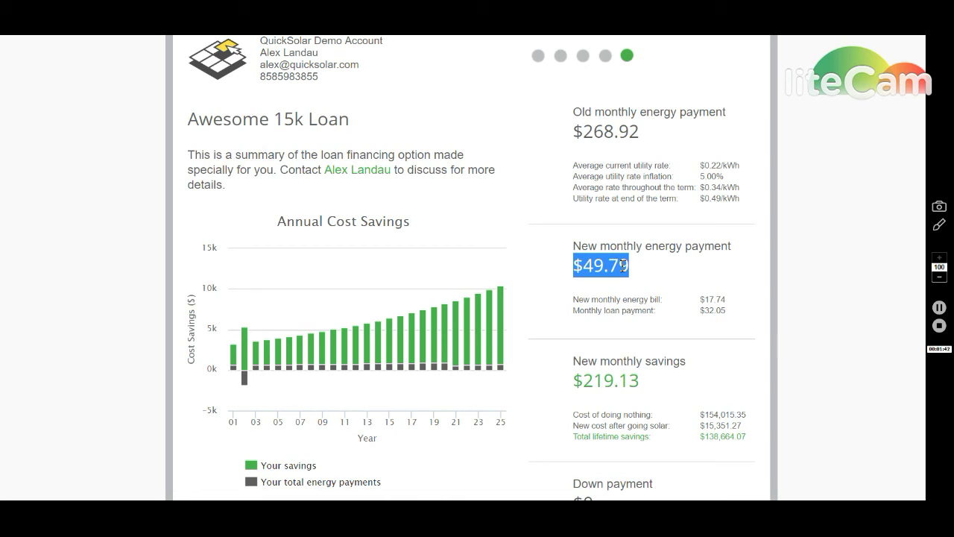
pyautogui.click(623, 266)
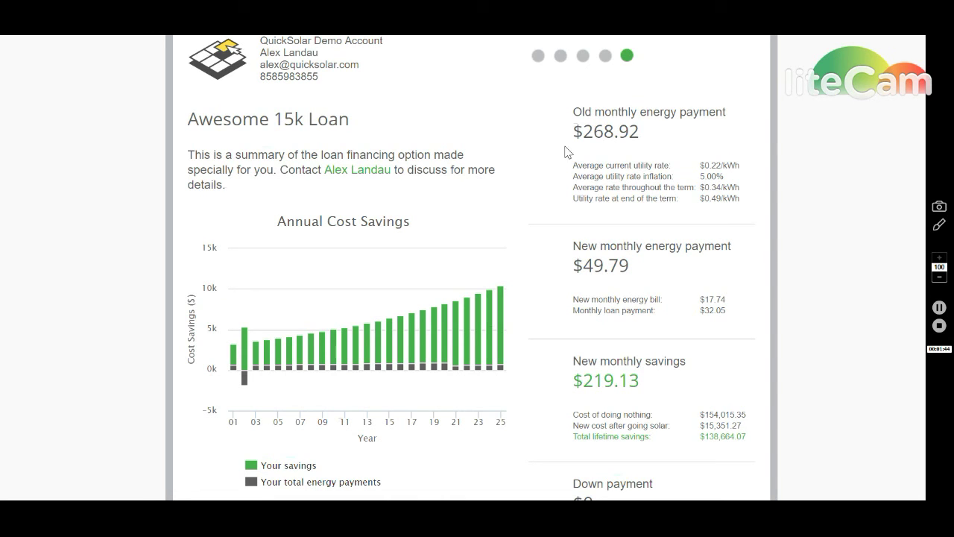
# Examine the new monthly savings, the cost of doing nothing, the new cost after going solar and the total lifetime savings
pyautogui.moveTo(579, 377); pyautogui.dragTo(646, 380)
pyautogui.scroll(-1, 644, 340)
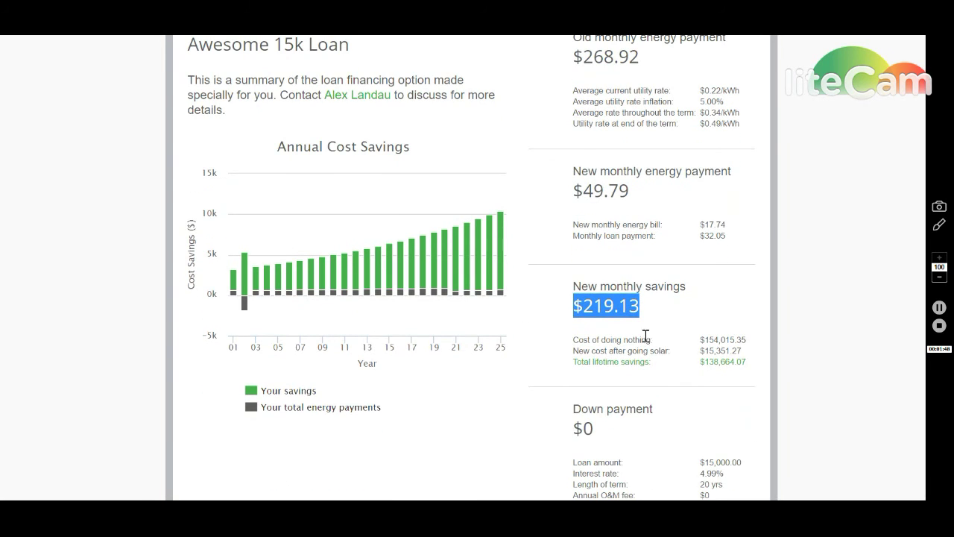
pyautogui.moveTo(701, 340); pyautogui.dragTo(746, 341)
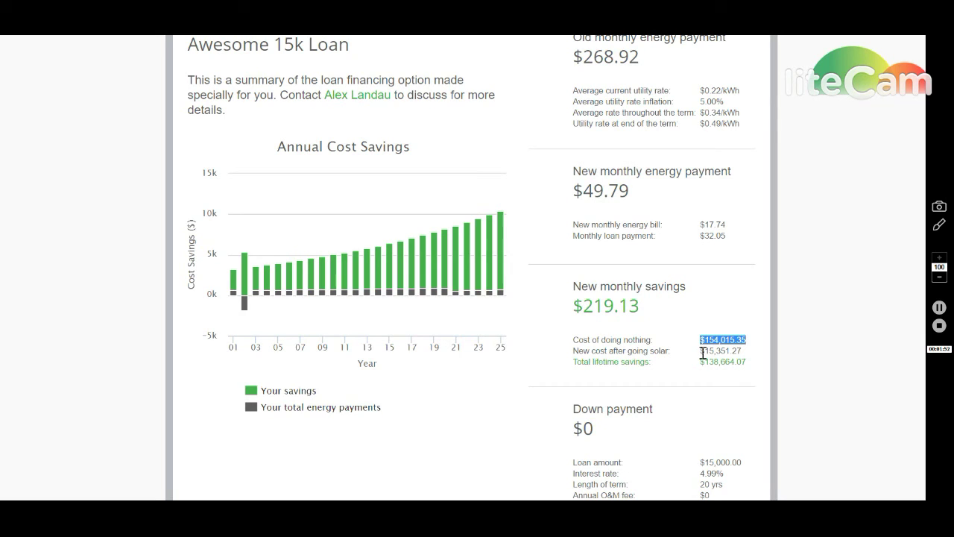
pyautogui.moveTo(701, 351); pyautogui.dragTo(740, 353)
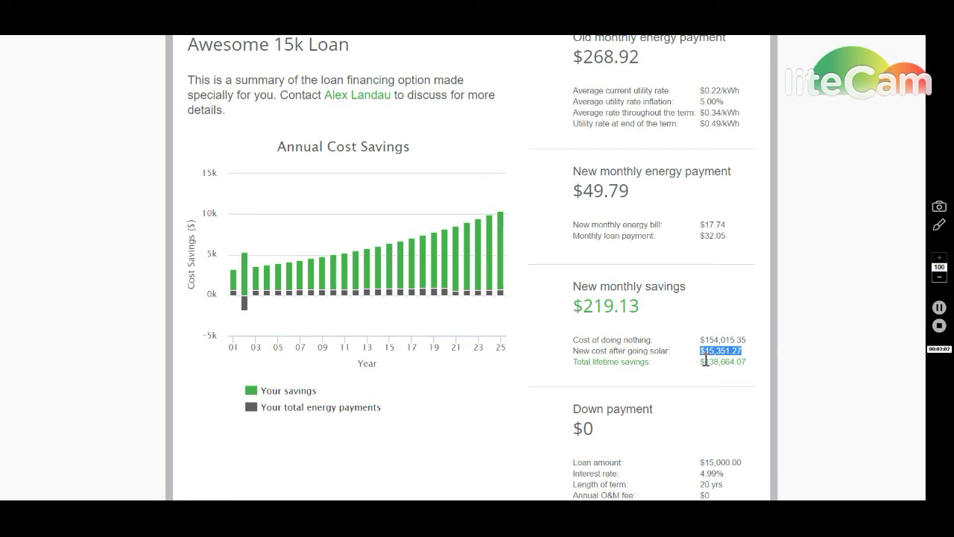
pyautogui.moveTo(701, 361); pyautogui.dragTo(745, 361)
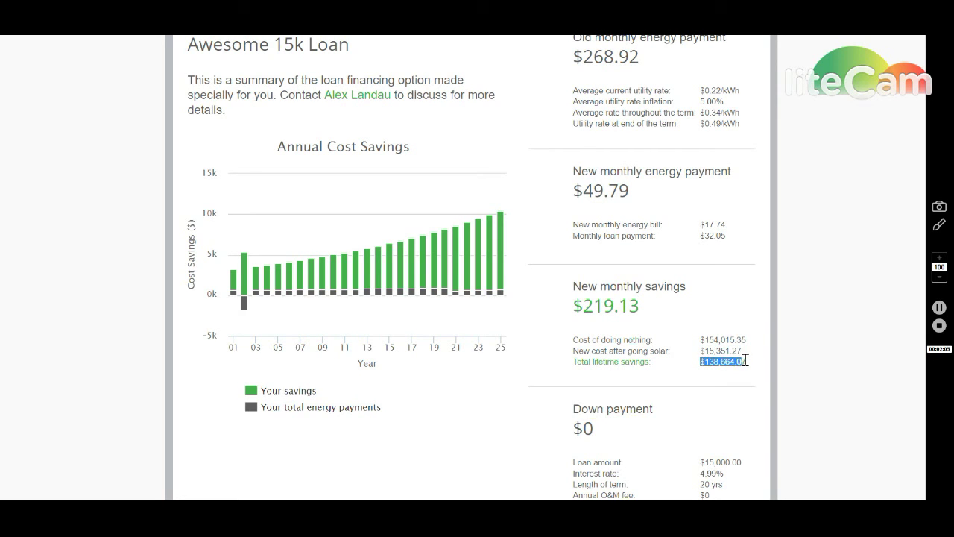
pyautogui.click(726, 363)
# Examine the down payment and loan terms, and look over the whole Awesome 15k Loan summary again
pyautogui.scroll(-1, 728, 330)
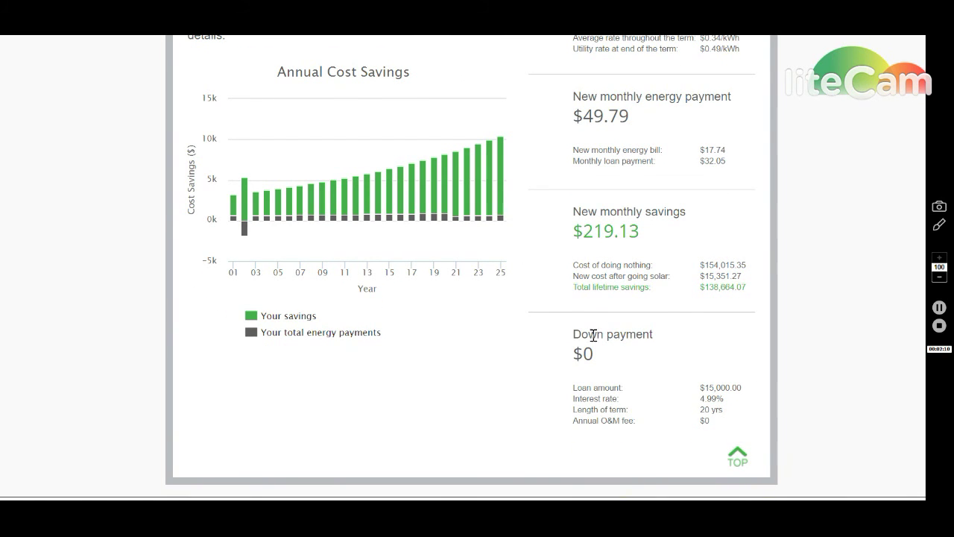
pyautogui.moveTo(586, 358); pyautogui.dragTo(594, 359)
pyautogui.click(590, 358)
pyautogui.moveTo(708, 389); pyautogui.dragTo(710, 421)
pyautogui.click(715, 409)
pyautogui.scroll(3, 766, 355)
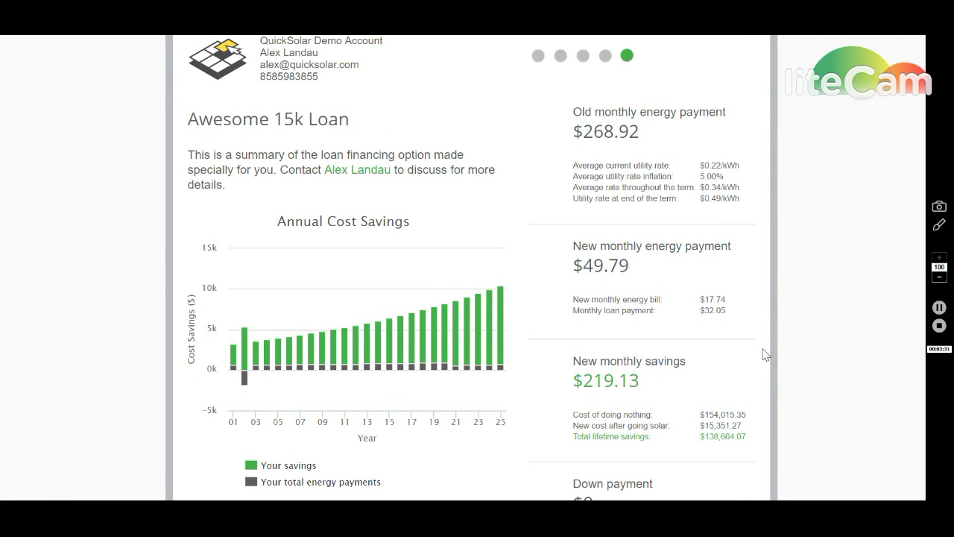
pyautogui.scroll(-3, 766, 355)
pyautogui.scroll(2, 766, 355)
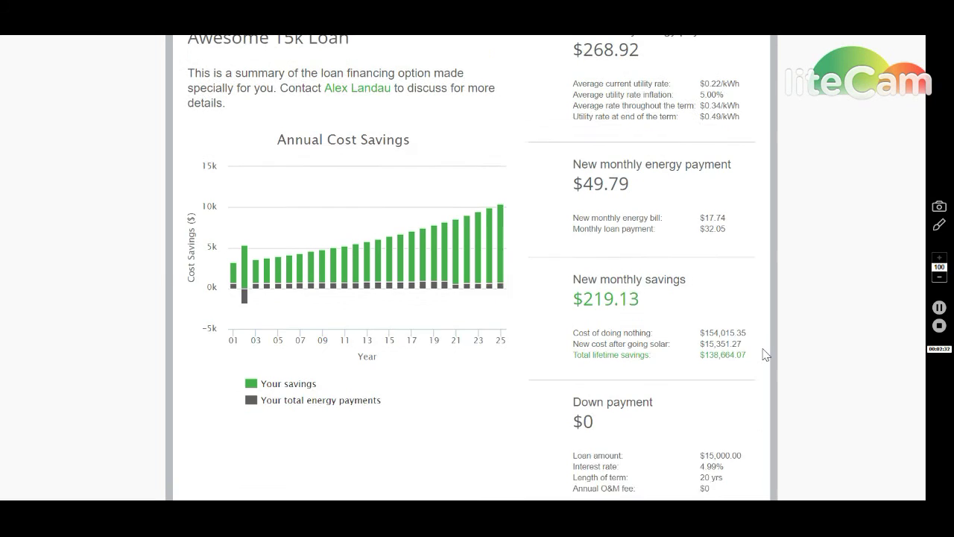
pyautogui.scroll(1, 765, 355)
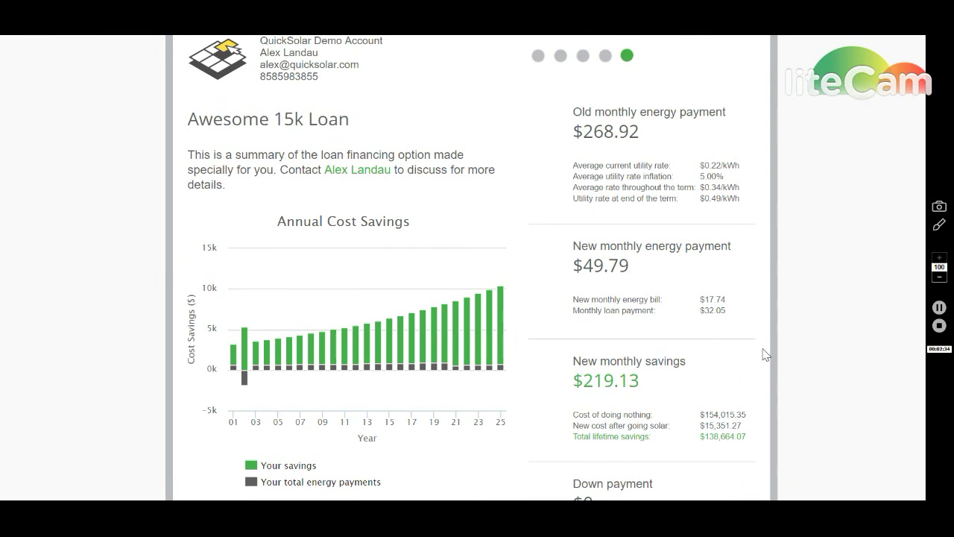